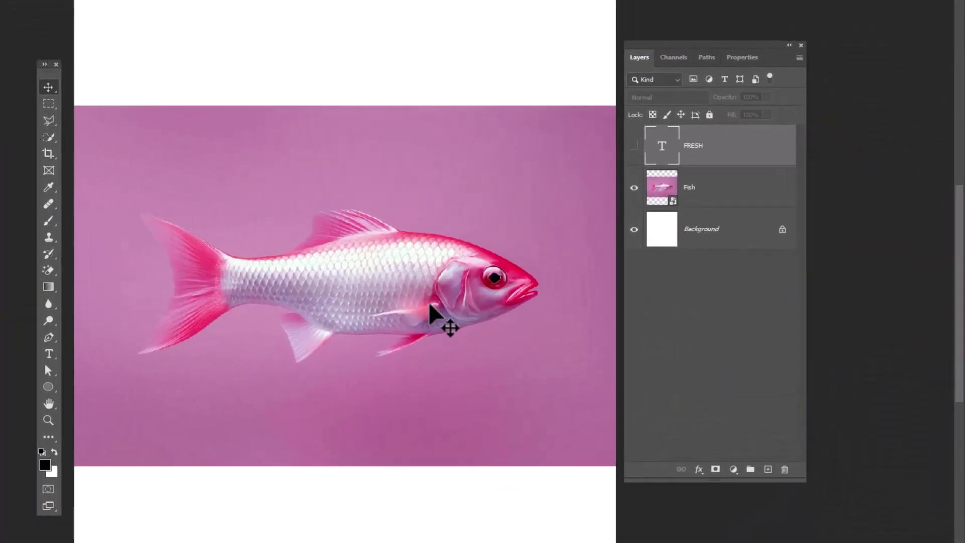
Duplicate the Fish layer and hide the original Fish layer
left_click_drag(689, 199, 755, 482)
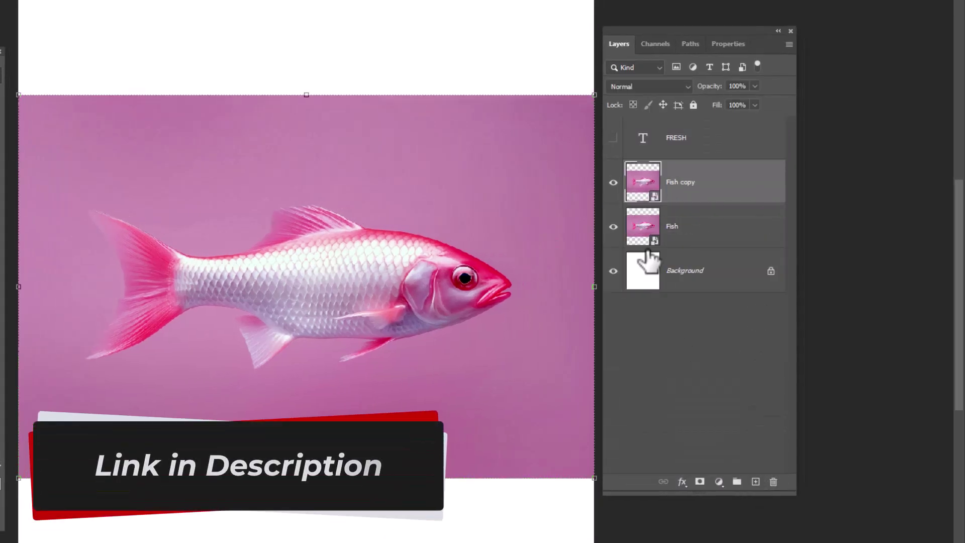
left_click(614, 228)
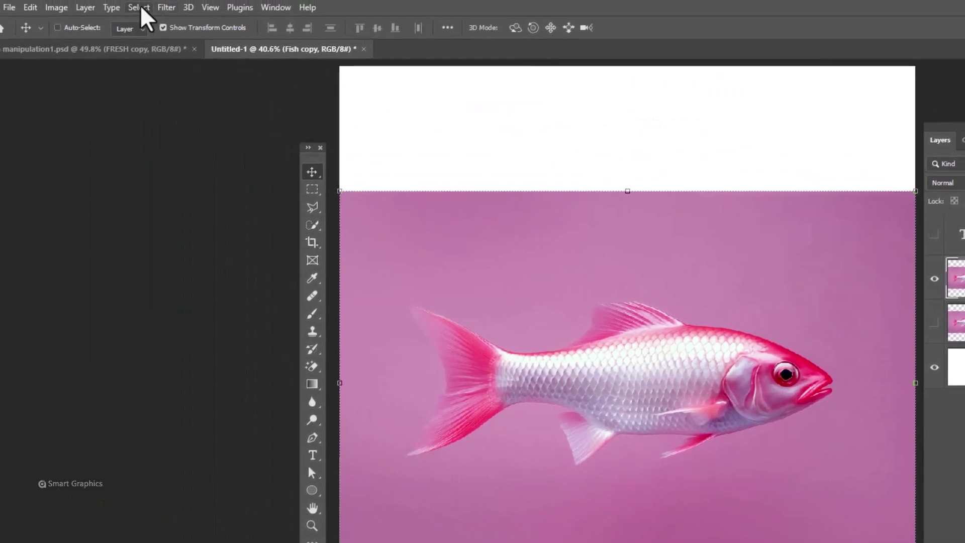
Select the fish subject on the Fish copy layer, mask out its pink background, and convert the masked layer to a smart object
left_click(0, 0)
left_click(221, 168)
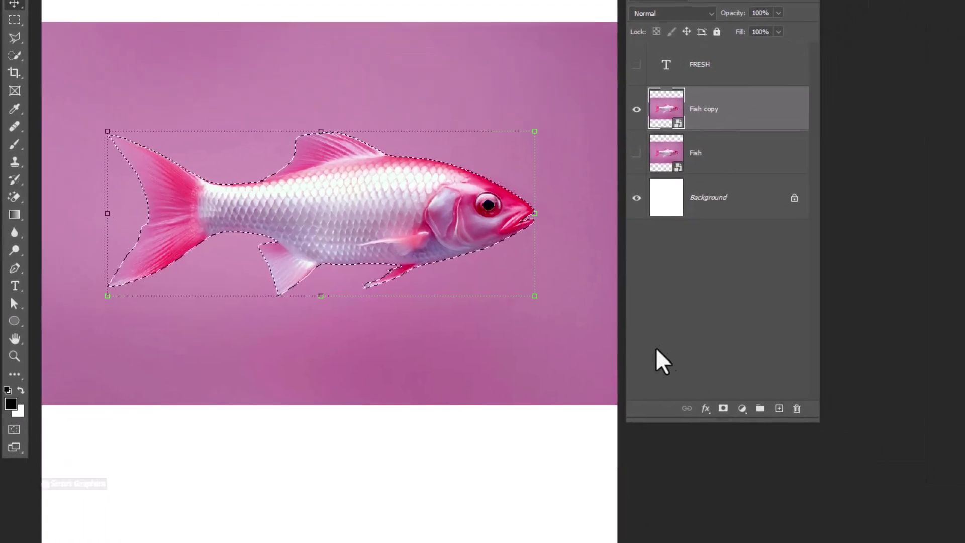
left_click(720, 407)
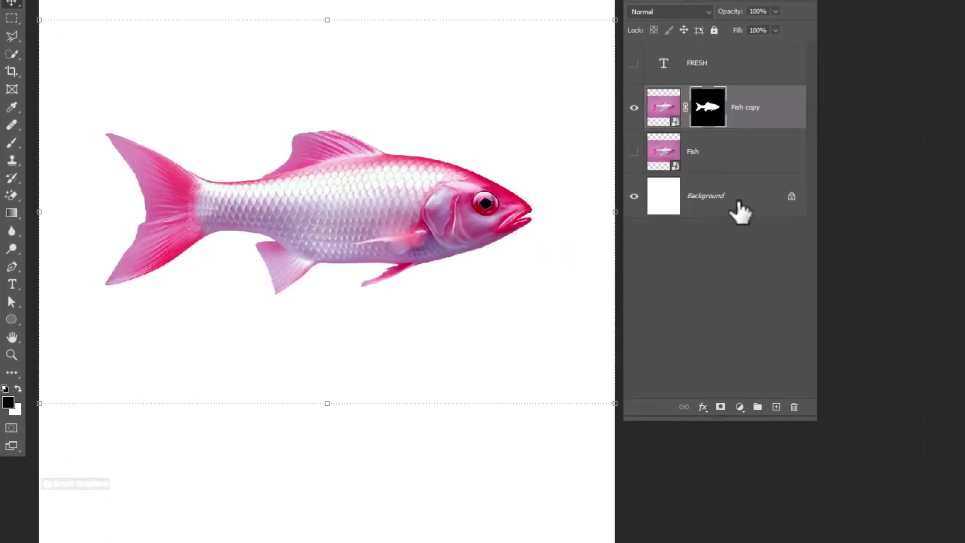
right_click(739, 124)
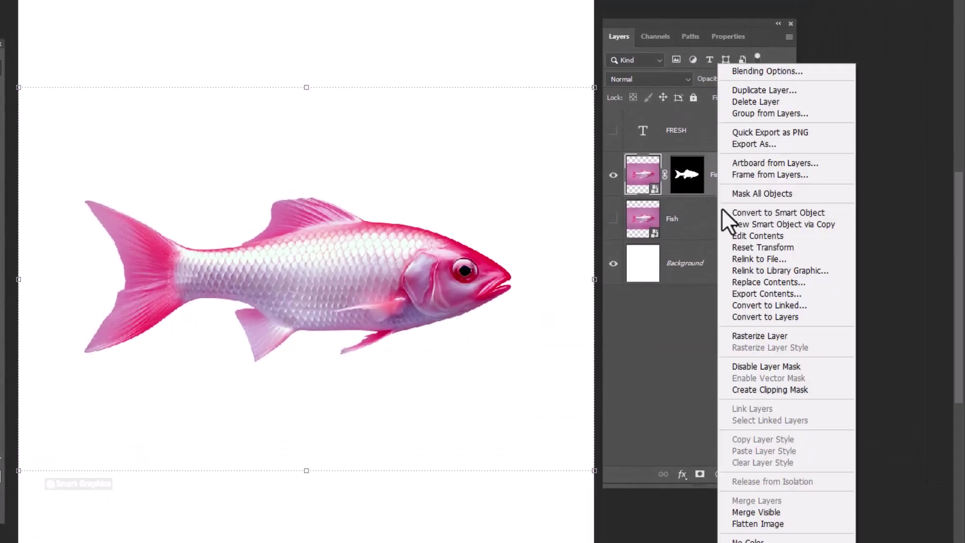
left_click(753, 217)
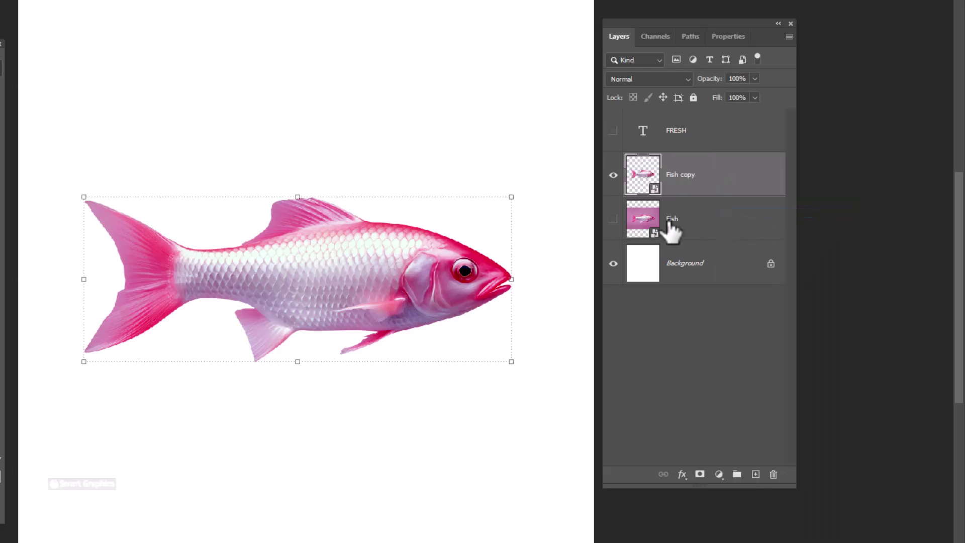
Duplicate the fish cutout and add a Levels adjustment above it that strongly darkens the shadows
left_click_drag(763, 182, 756, 474)
left_click(717, 475)
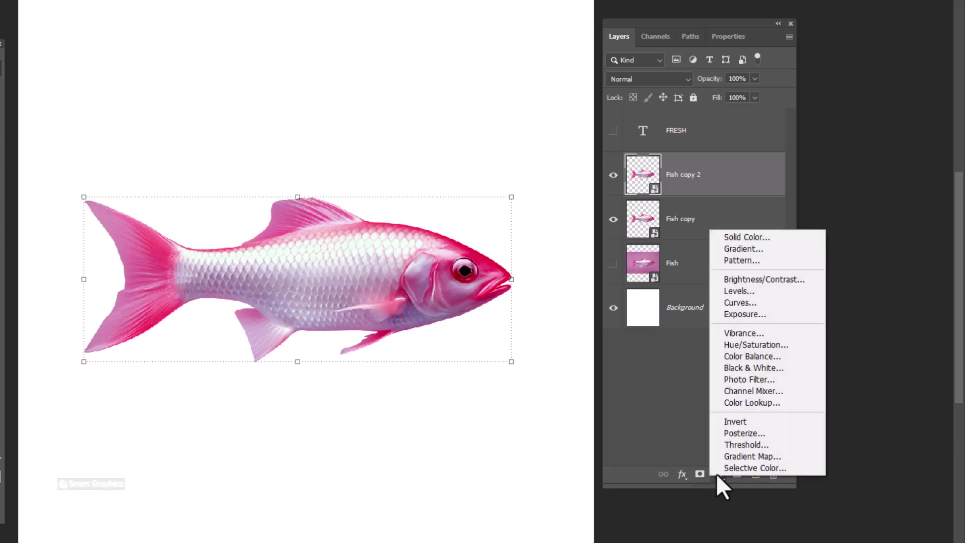
left_click(739, 291)
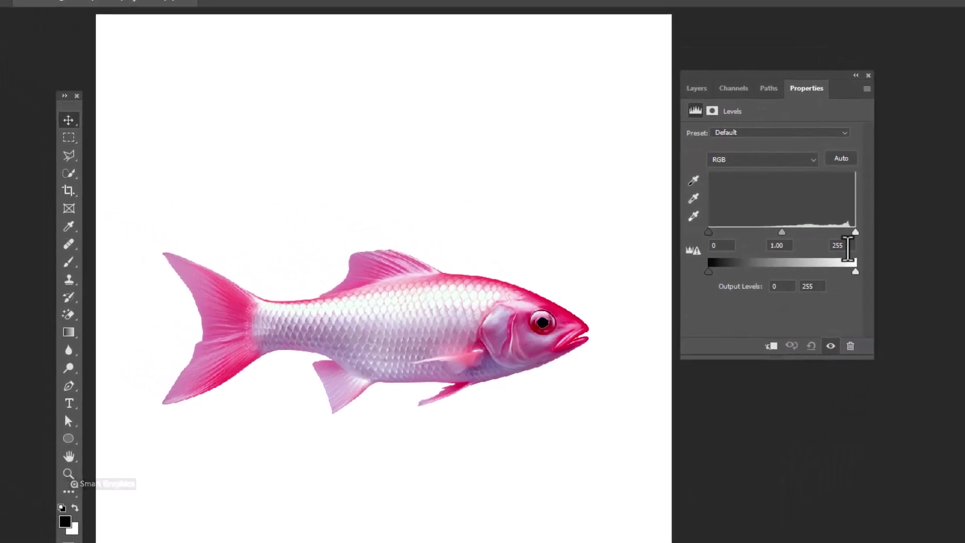
left_click_drag(855, 232, 879, 246)
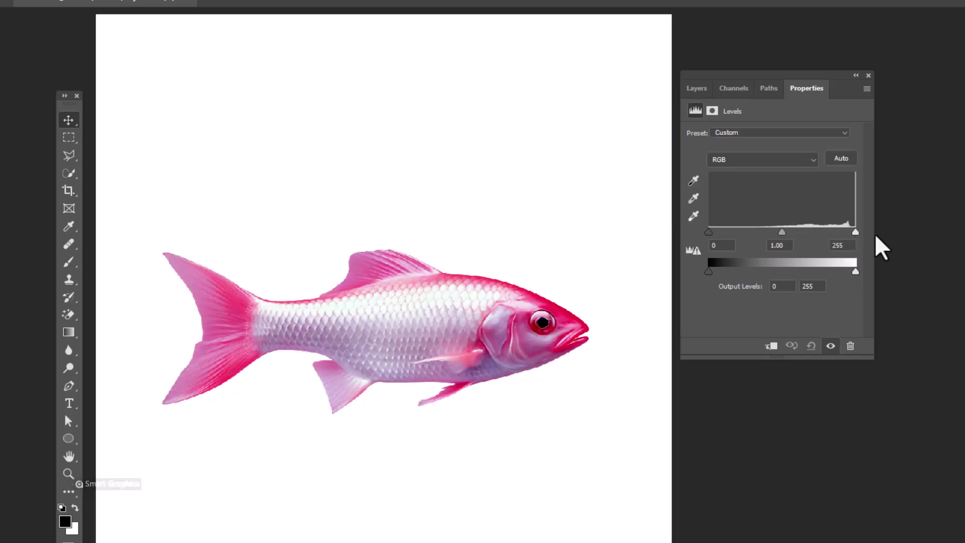
left_click_drag(708, 232, 820, 233)
left_click(697, 89)
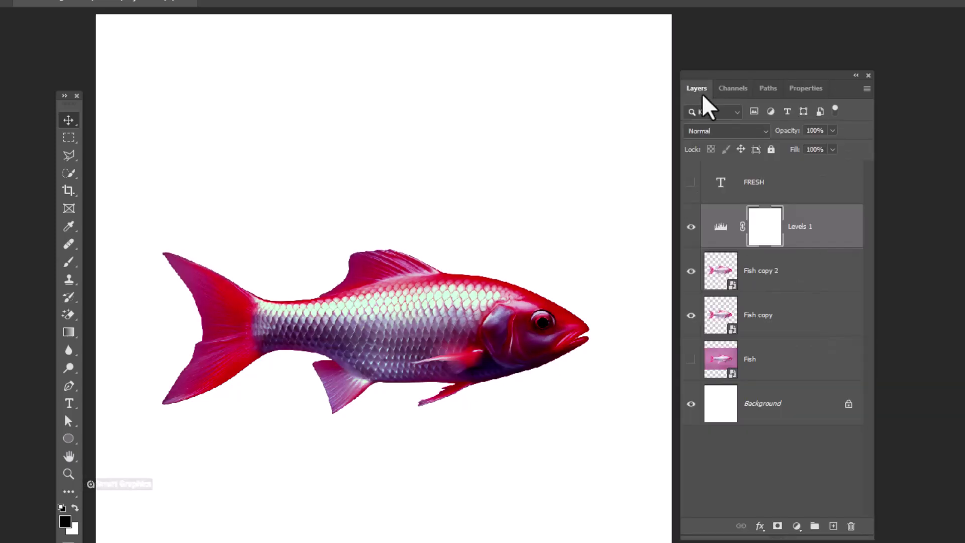
Invert the Levels mask to black and paint white across the fish's scaly body to reveal the darkening there
key("ctrl+i")
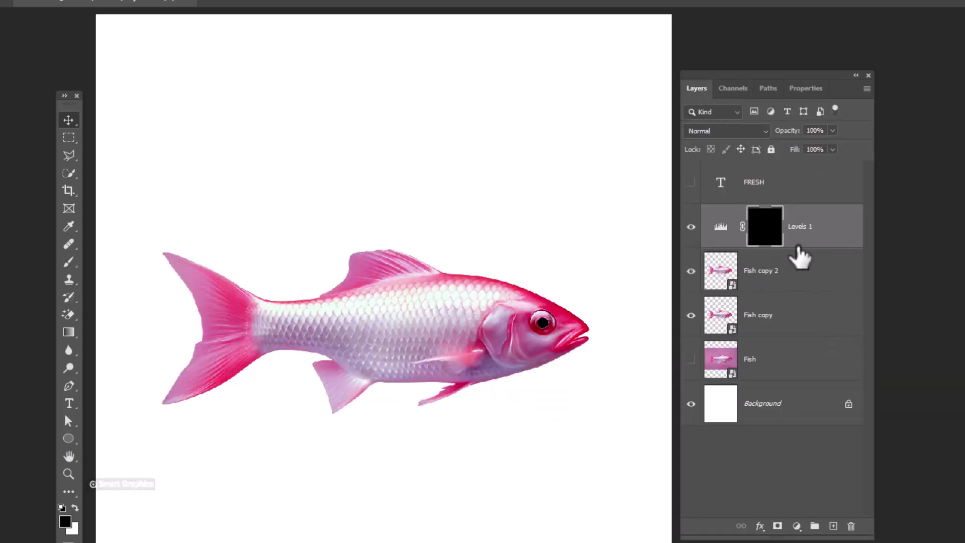
right_click(75, 260)
left_click(126, 221)
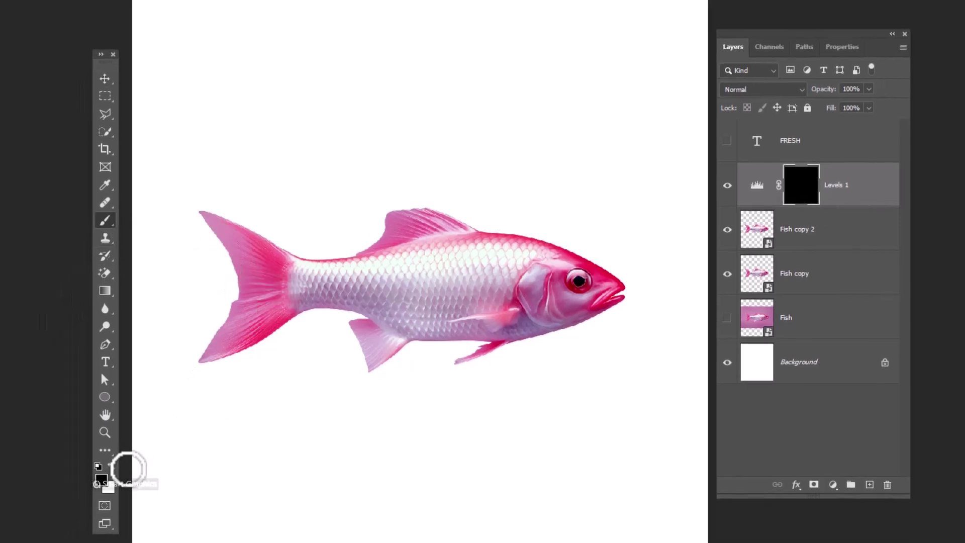
key("x")
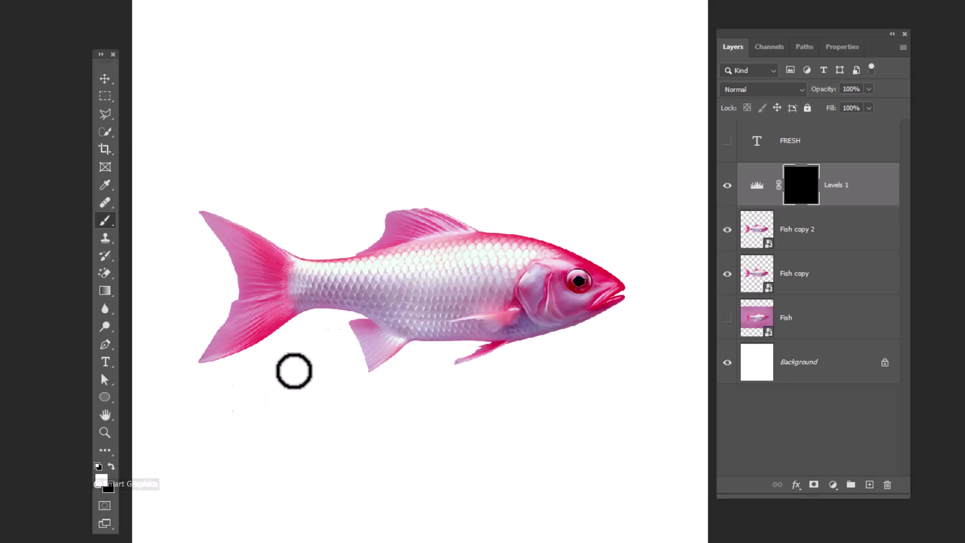
right_click(406, 268)
double_click(461, 411)
left_click_drag(428, 265, 452, 270)
mouse_move(506, 283)
left_mouse_down()
mouse_move(516, 289)
mouse_move(302, 280)
left_mouse_up()
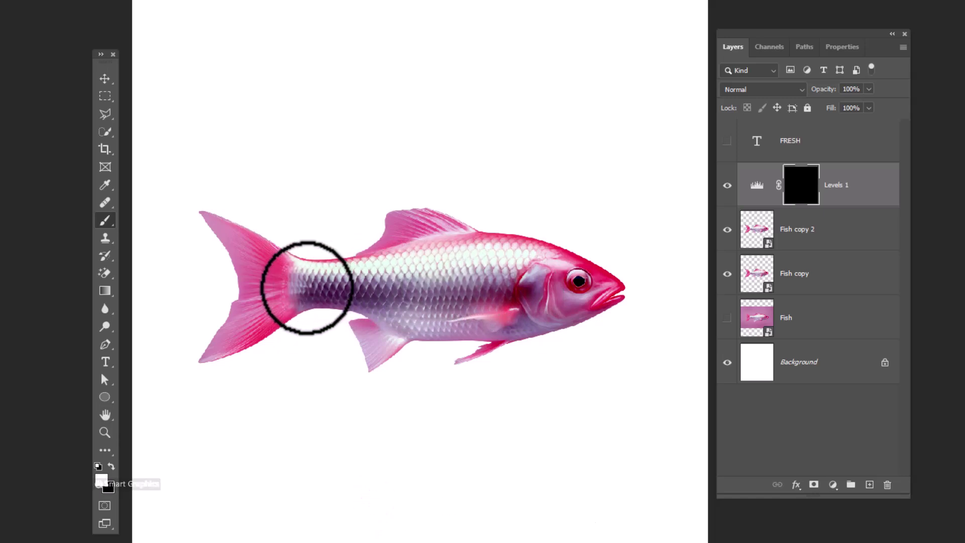
key("]")
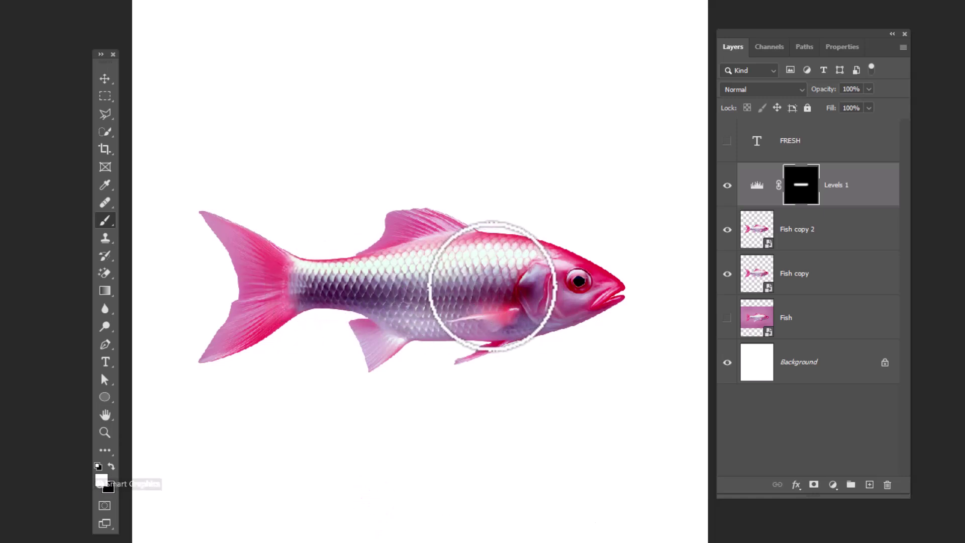
mouse_move(491, 287)
left_mouse_down()
mouse_move(322, 283)
mouse_move(437, 283)
mouse_move(407, 296)
mouse_move(419, 297)
mouse_move(505, 283)
left_mouse_up()
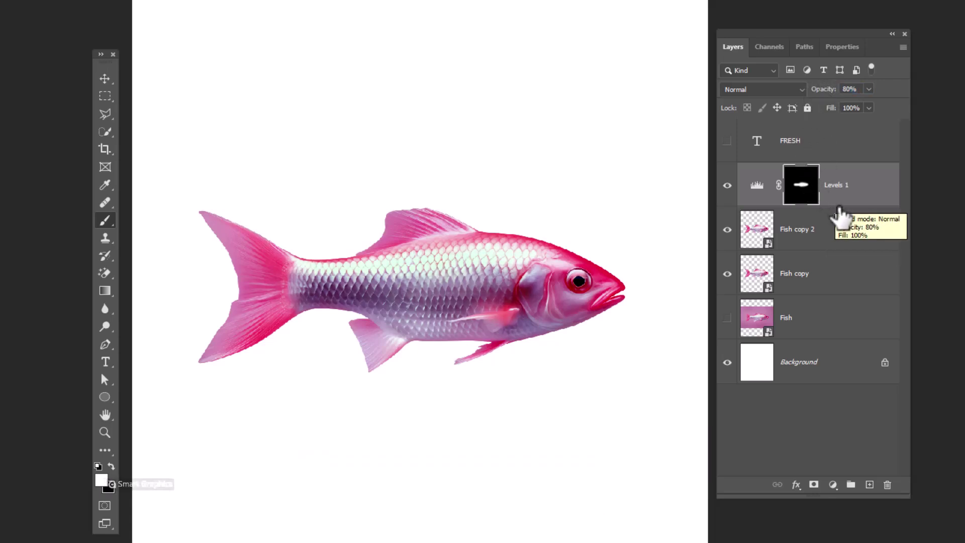
Clip the Levels 1 adjustment to the Fish copy 2 layer
left_click_drag(827, 207, 844, 201)
left_click(839, 203, "alt")
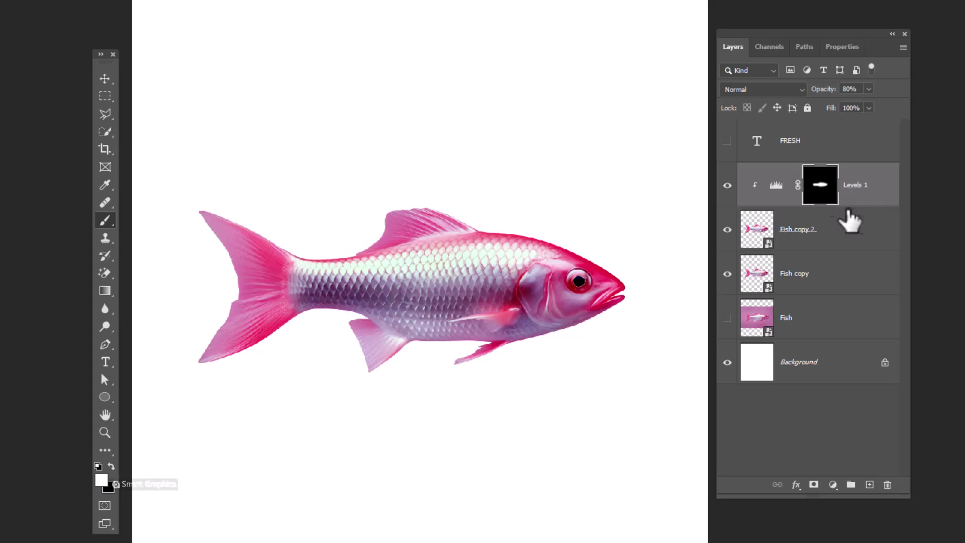
Show the FRESH text layer over the fish and check its font family
left_click(790, 148)
left_click(727, 141)
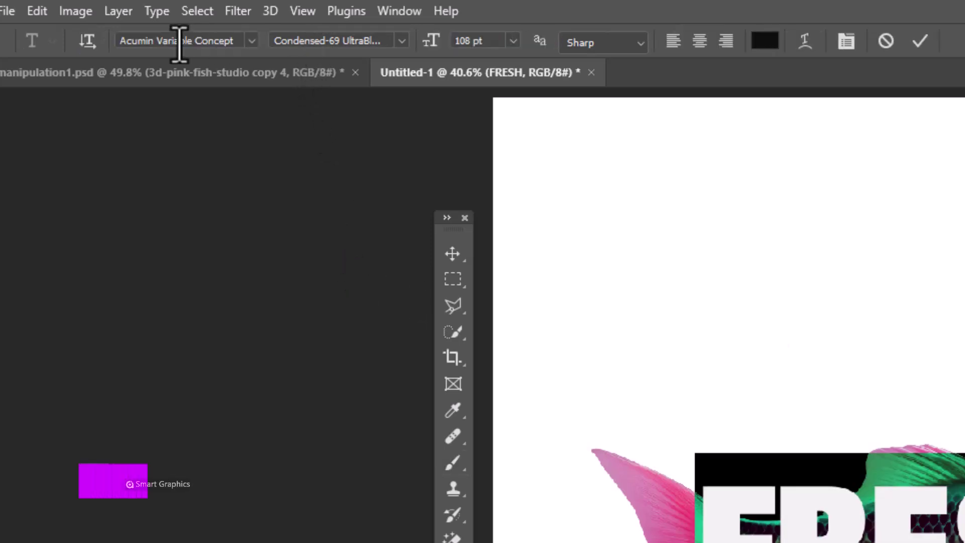
double_click(180, 42)
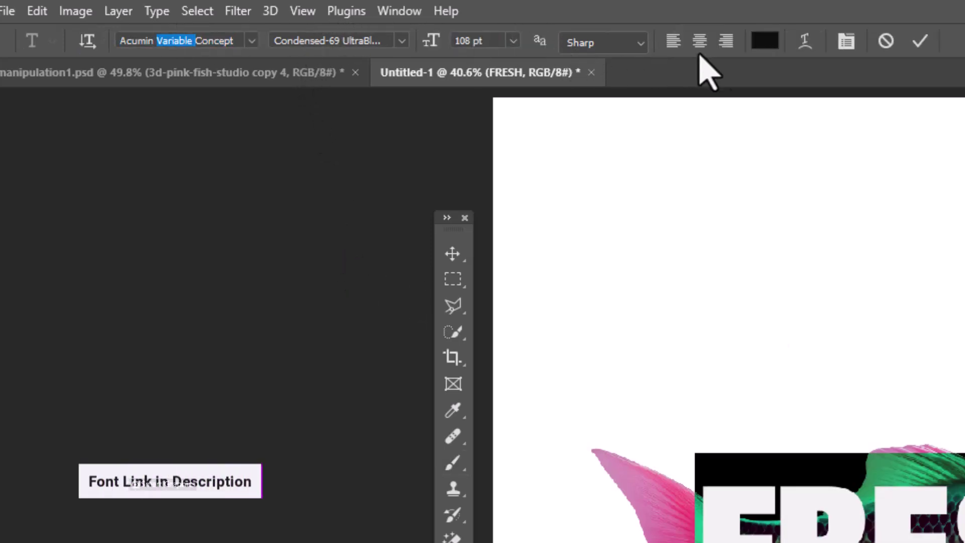
left_click(920, 41)
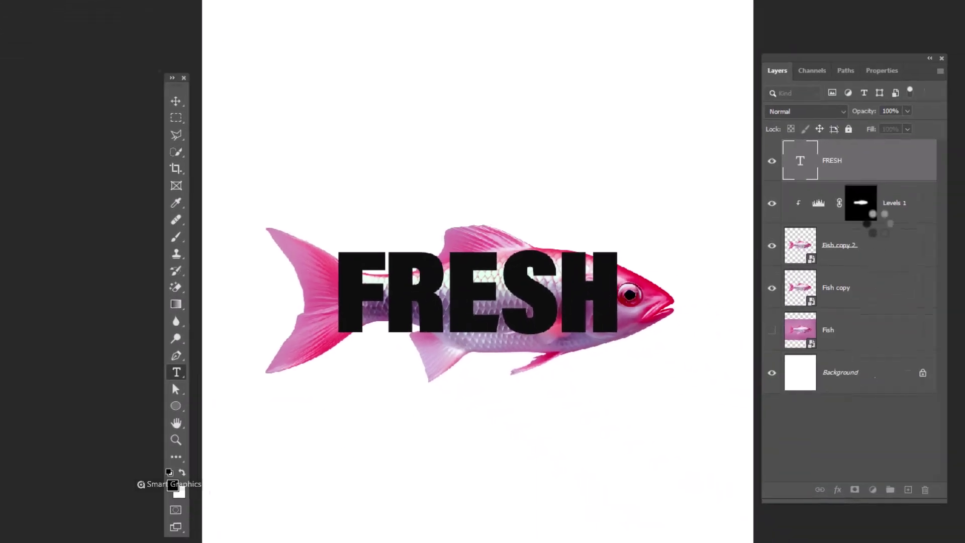
Convert the FRESH text layer to a smart object
key("b")
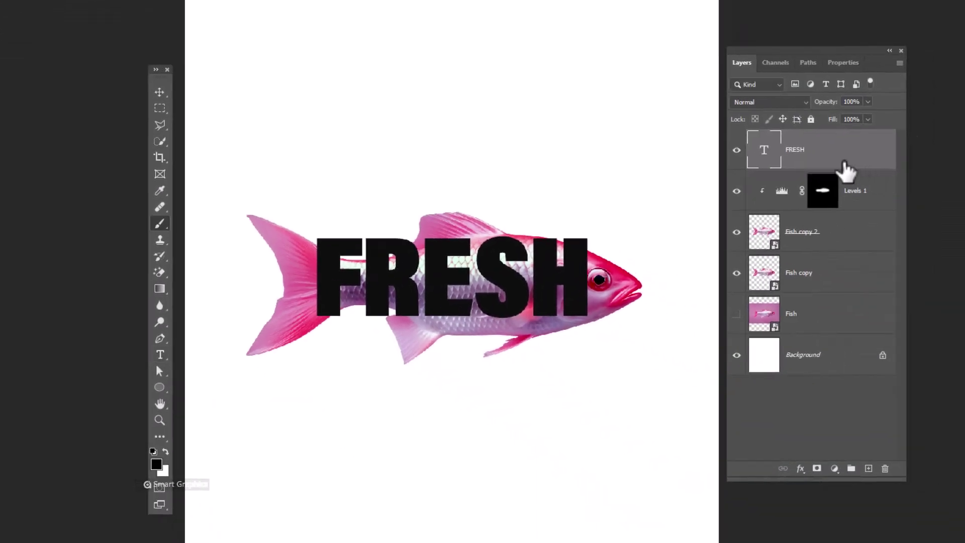
right_click(843, 167)
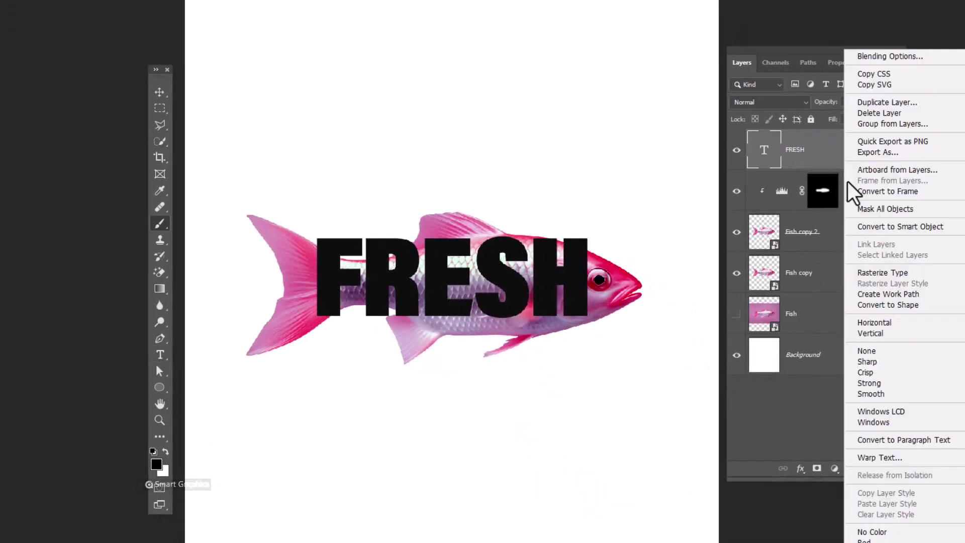
left_click(870, 226)
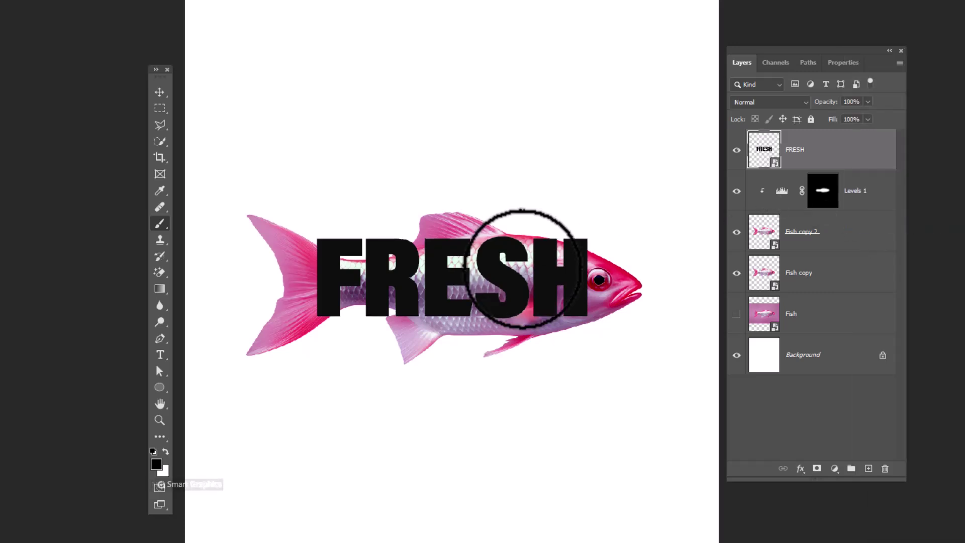
Warp the FRESH text so its edges follow the fish's body from the tail base to the gills
key("ctrl+t")
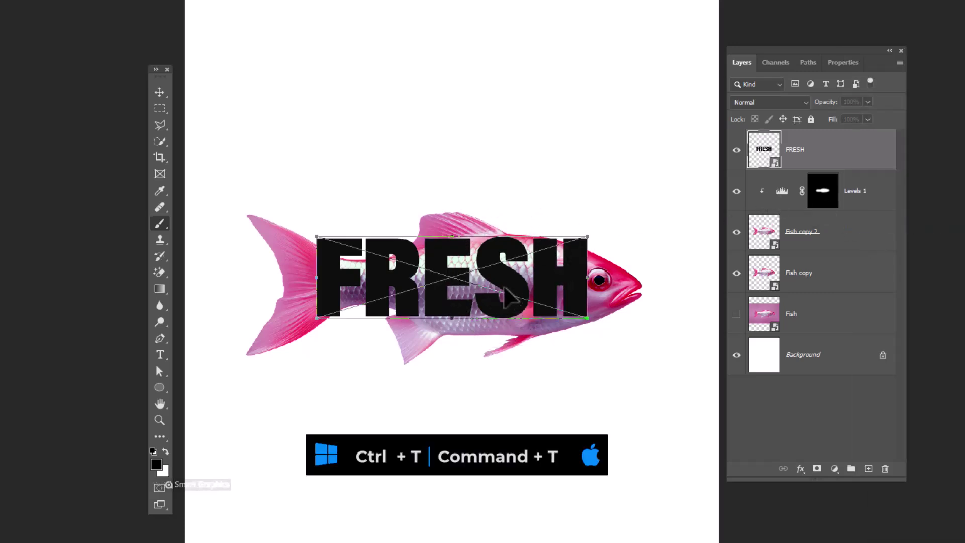
right_click(519, 284)
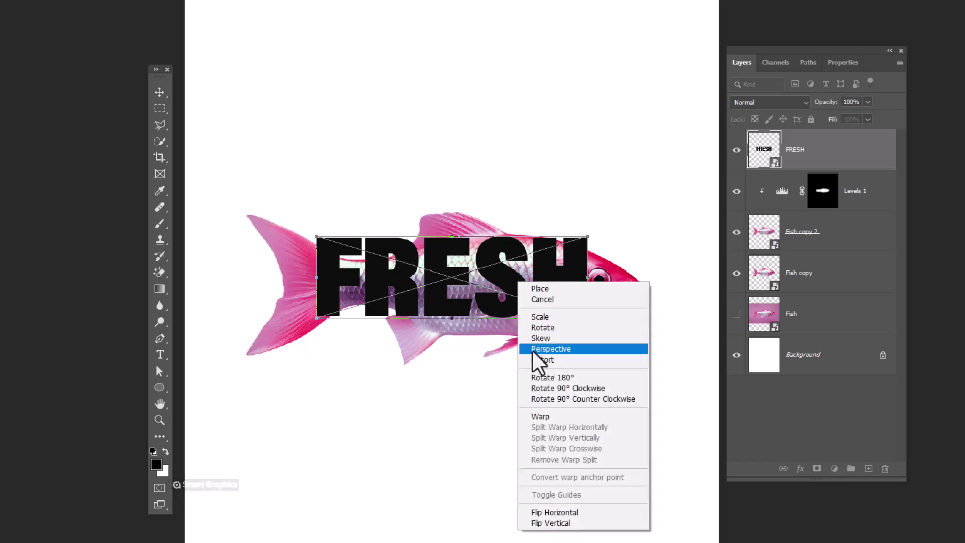
left_click(539, 417)
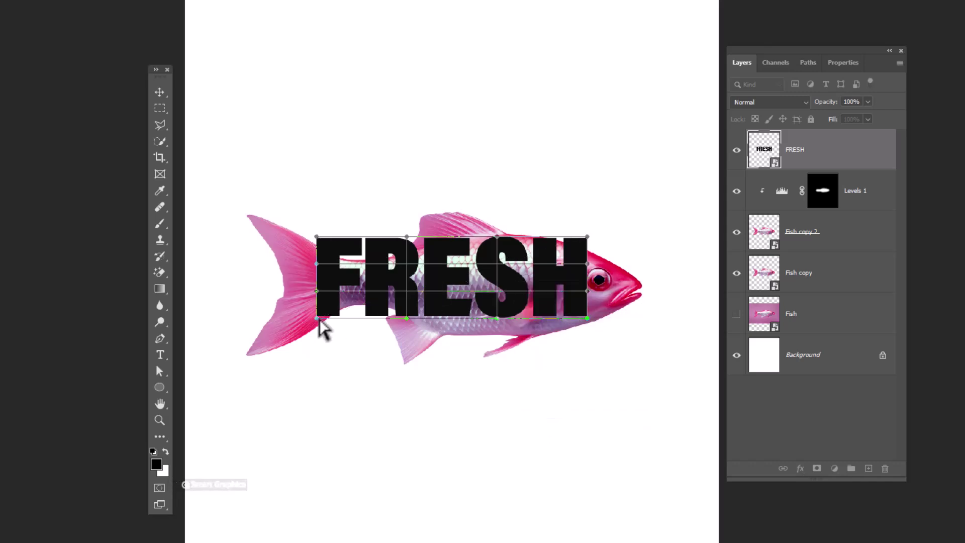
left_click_drag(316, 317, 335, 313)
left_click_drag(316, 237, 333, 255)
left_click_drag(407, 237, 407, 264)
left_click_drag(497, 237, 493, 221)
left_click_drag(587, 237, 583, 248)
left_click_drag(492, 221, 478, 208)
left_click_drag(497, 318, 495, 338)
left_click_drag(587, 318, 584, 322)
left_click_drag(407, 318, 373, 279)
left_click_drag(493, 342, 468, 382)
left_click_drag(587, 263, 567, 263)
left_click_drag(585, 295, 554, 290)
left_click_drag(468, 383, 468, 376)
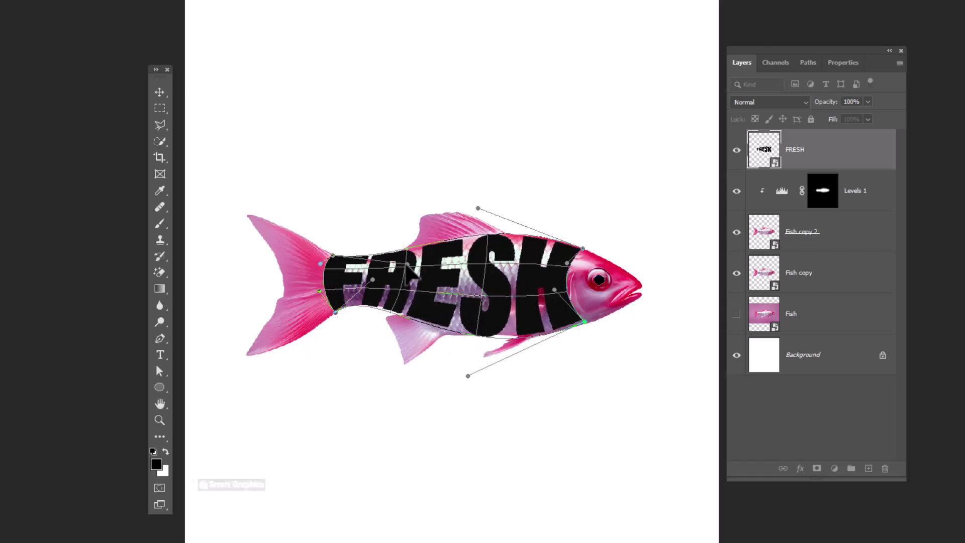
left_click_drag(478, 209, 464, 205)
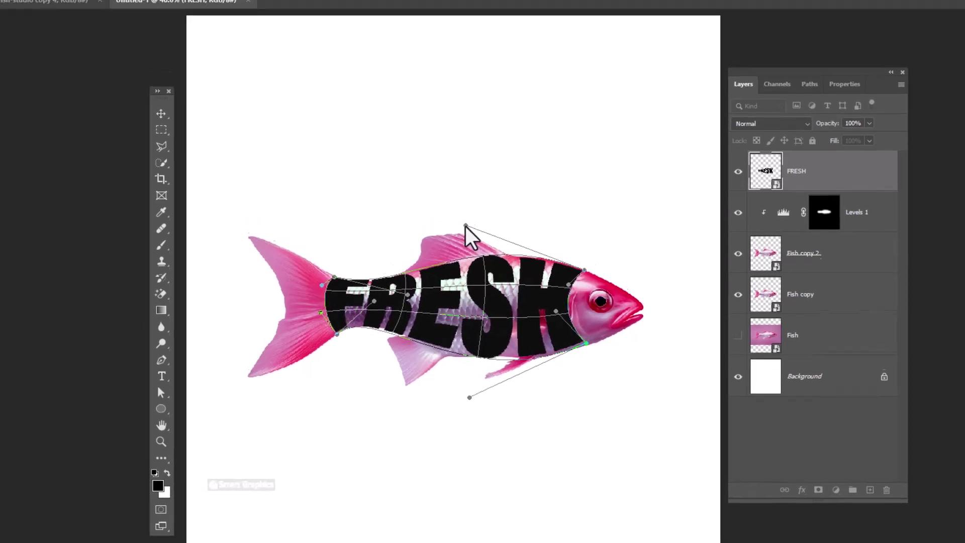
left_click(481, 26)
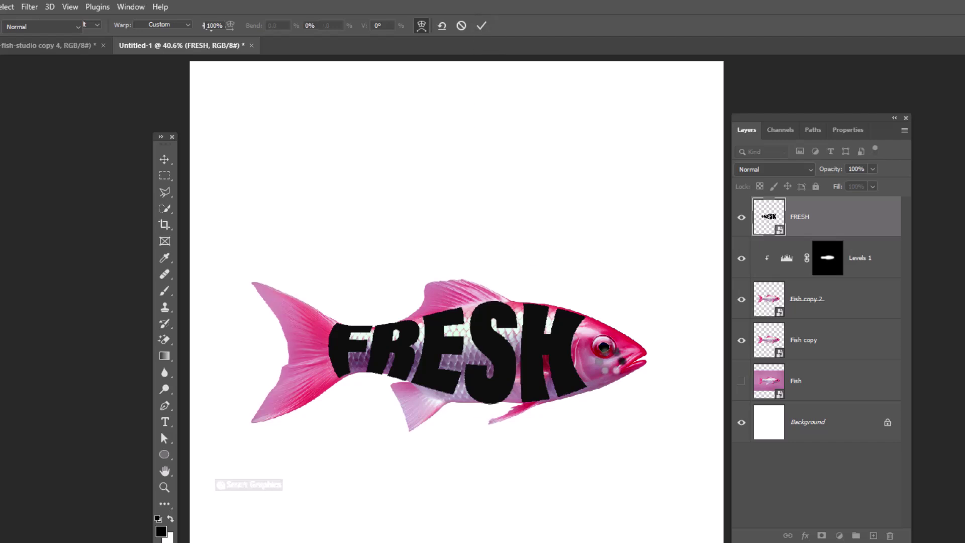
key("Return")
key("b")
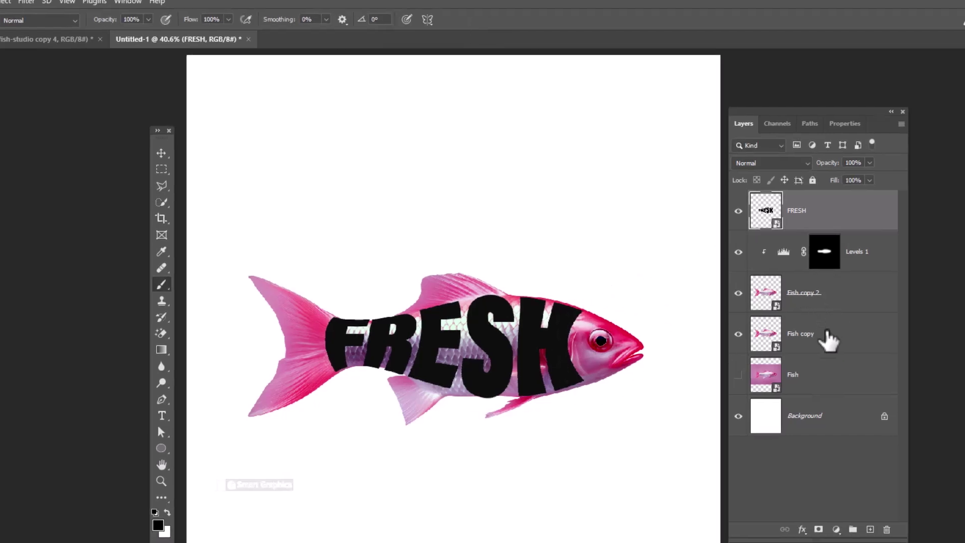
Duplicate the Fish copy layer and move the duplicate above the FRESH layer
left_click_drag(828, 341, 871, 529)
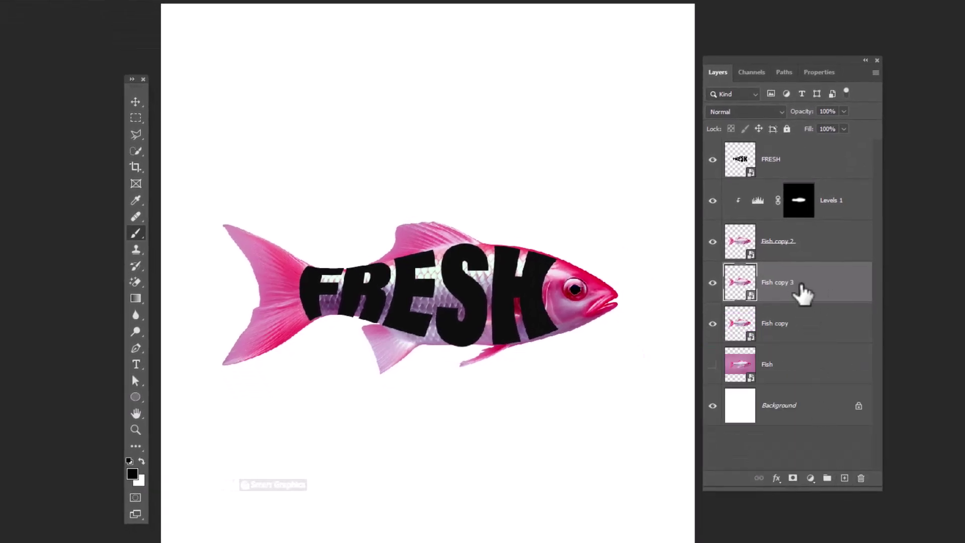
left_click_drag(802, 294, 793, 155)
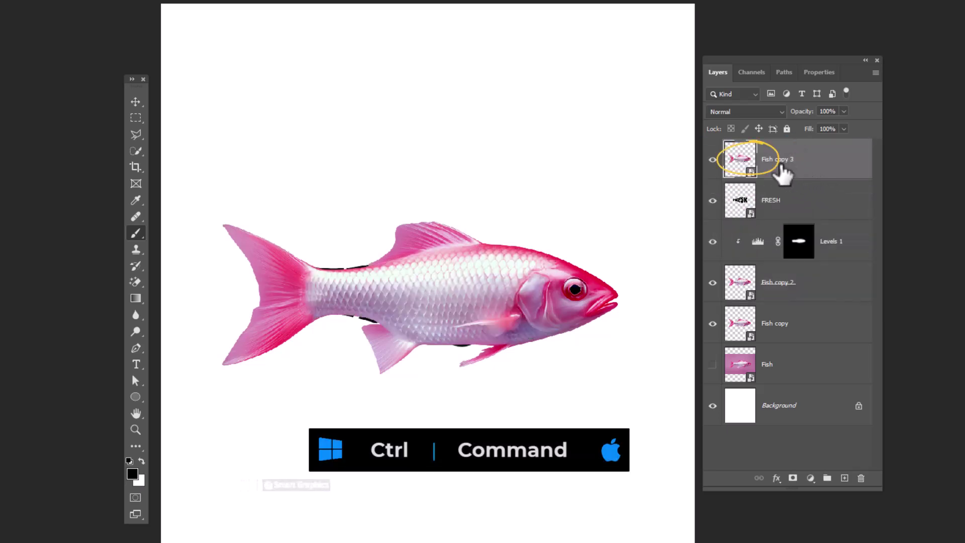
Load the top fish copy's outline as a selection, hide that layer, and mask the FRESH text to the fish shape
left_click(746, 160, "ctrl")
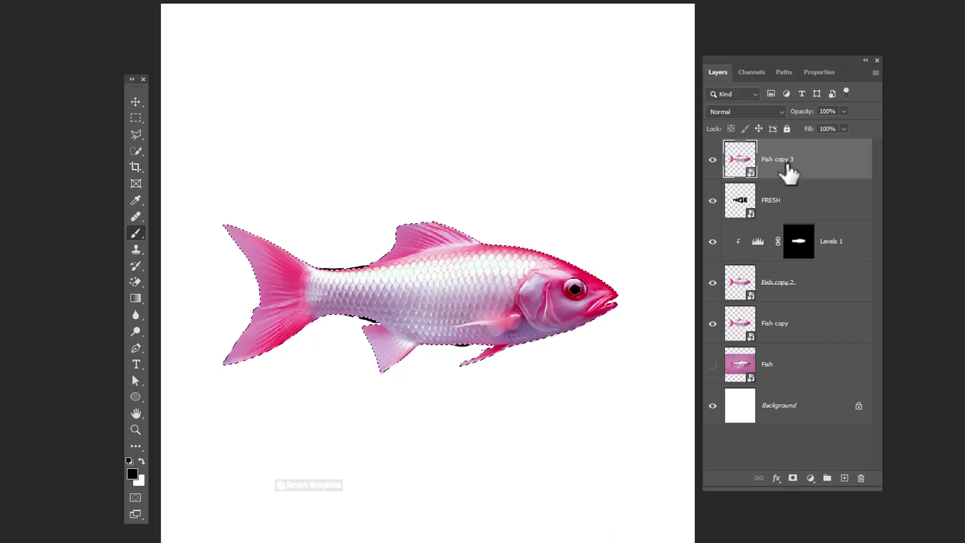
left_click(712, 160)
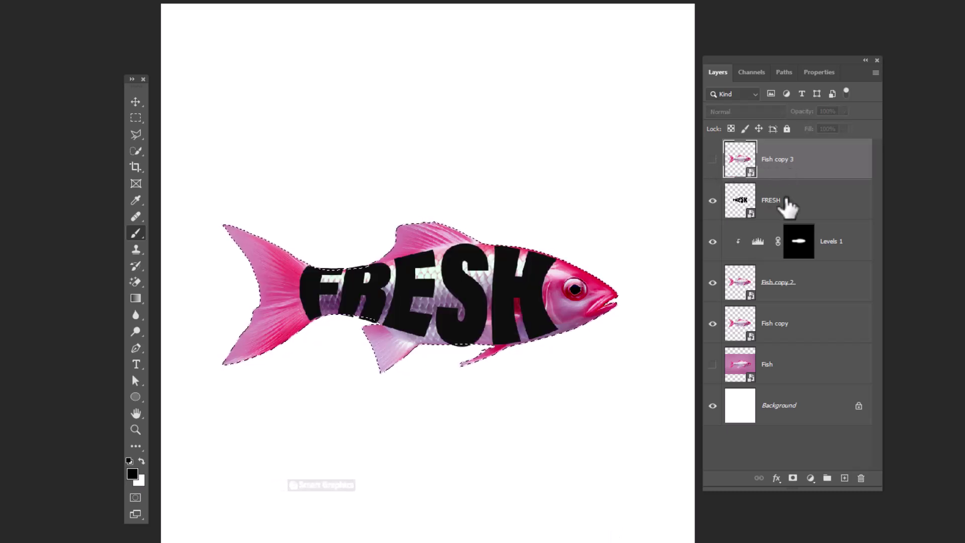
left_click(780, 211)
left_click(793, 478)
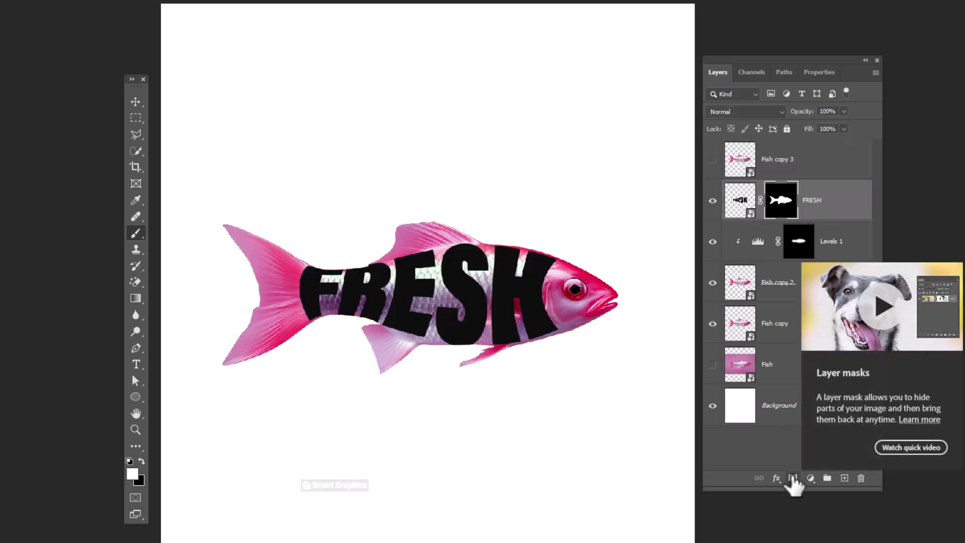
Show the Fish copy 3 layer and clip it to the FRESH layer below
left_click(800, 169)
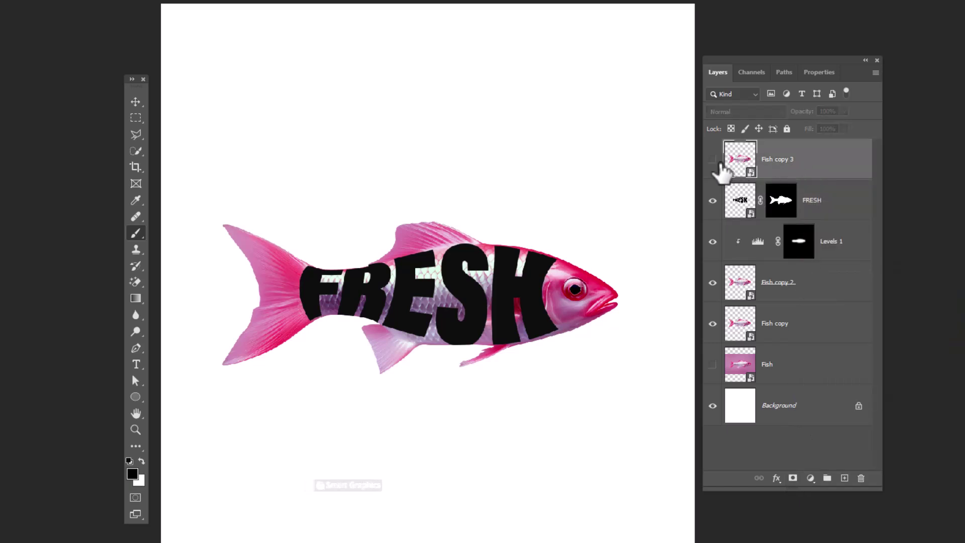
left_click(713, 160)
right_click(798, 178)
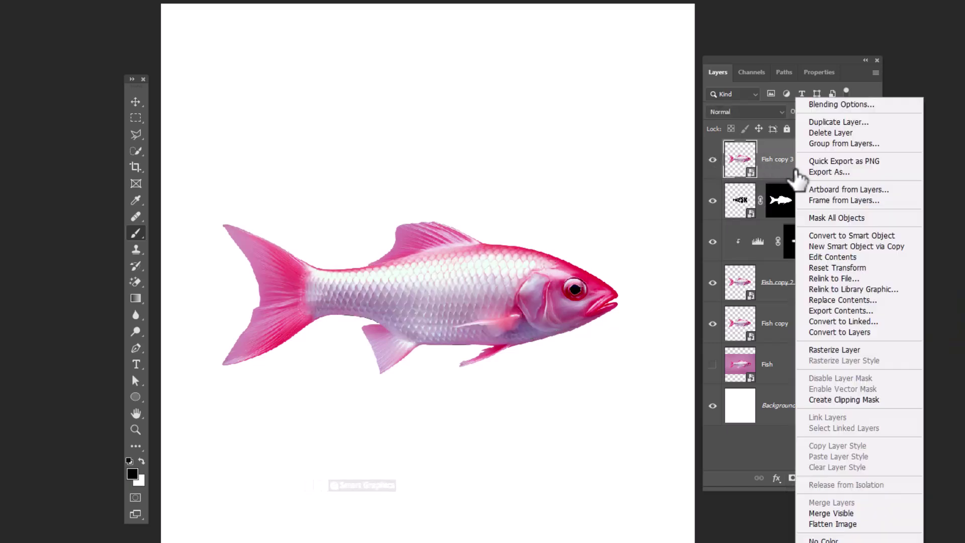
left_click(830, 400)
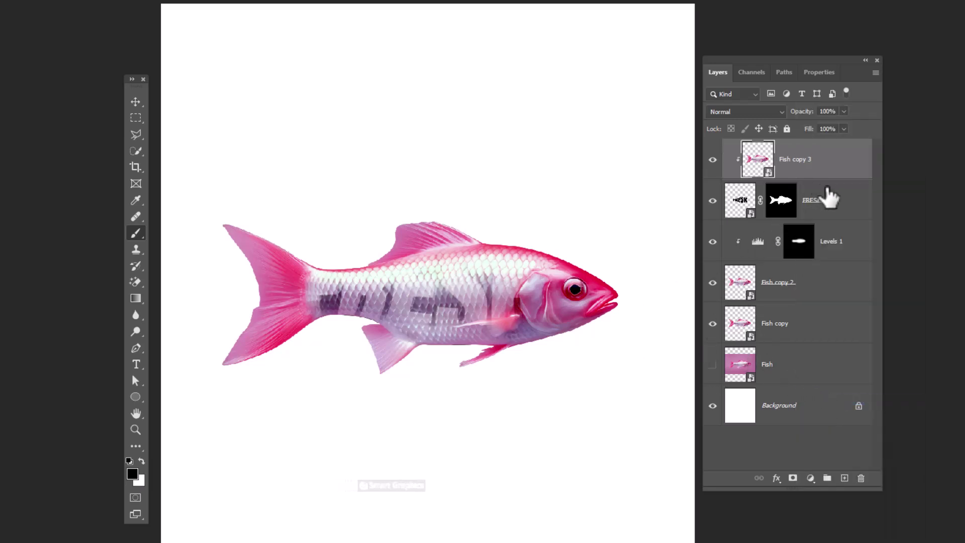
Add a 4 px smooth Inner Bevel to the FRESH layer with a light pink highlight and #e48da5 Multiply shadow
left_click(839, 217)
right_click(839, 219)
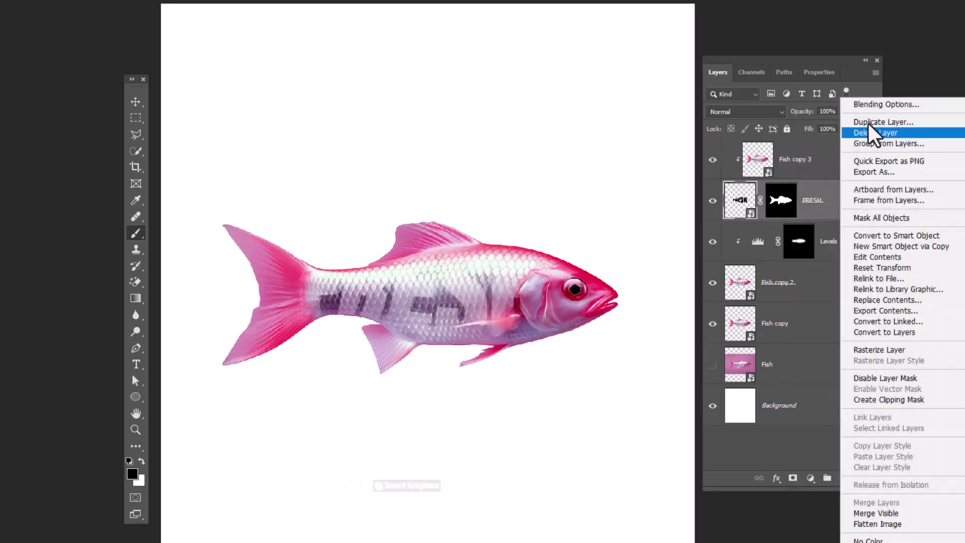
left_click(866, 103)
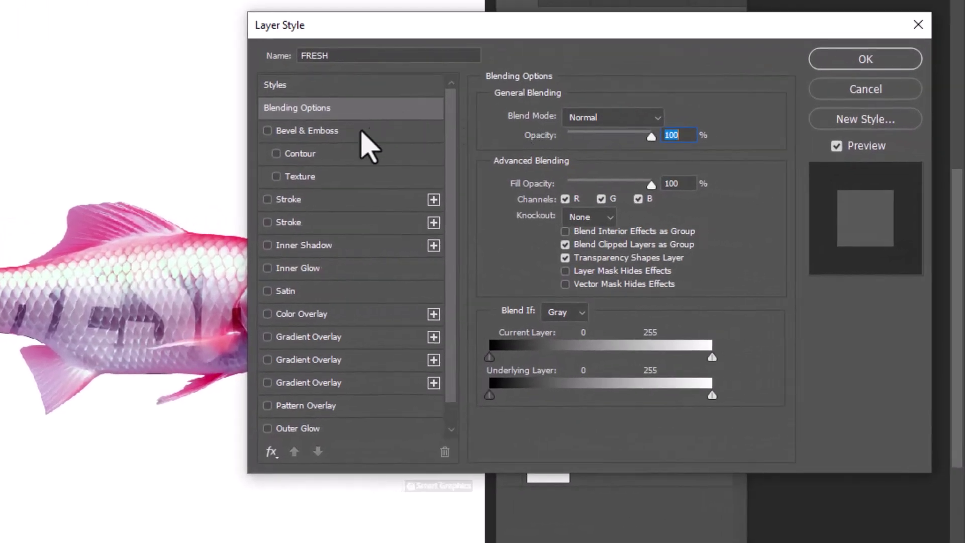
left_click(310, 131)
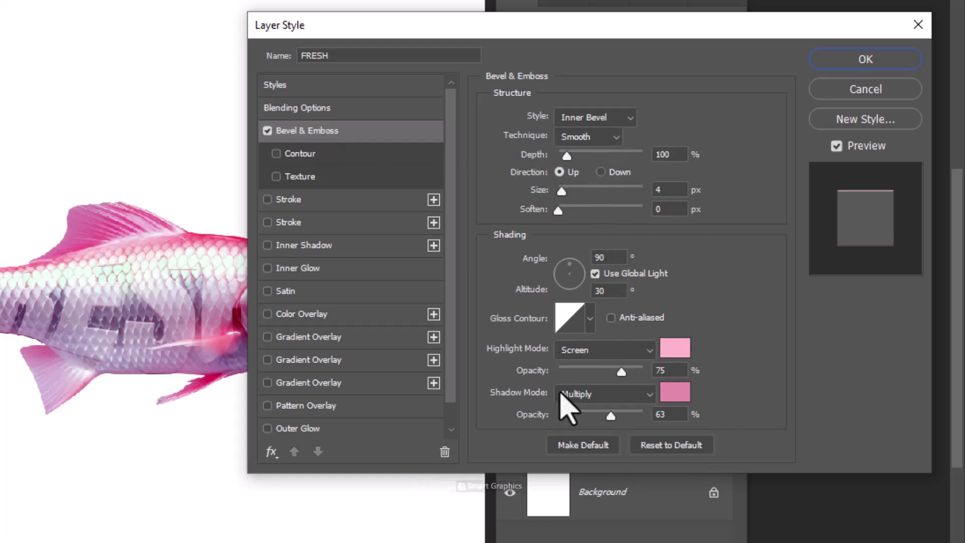
left_click(673, 393)
left_click_drag(653, 379, 541, 101)
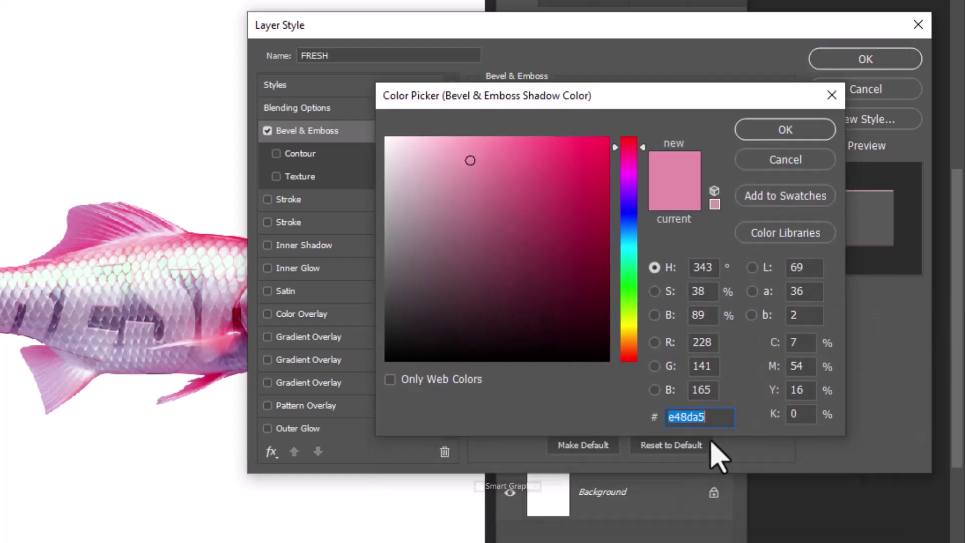
left_click(785, 130)
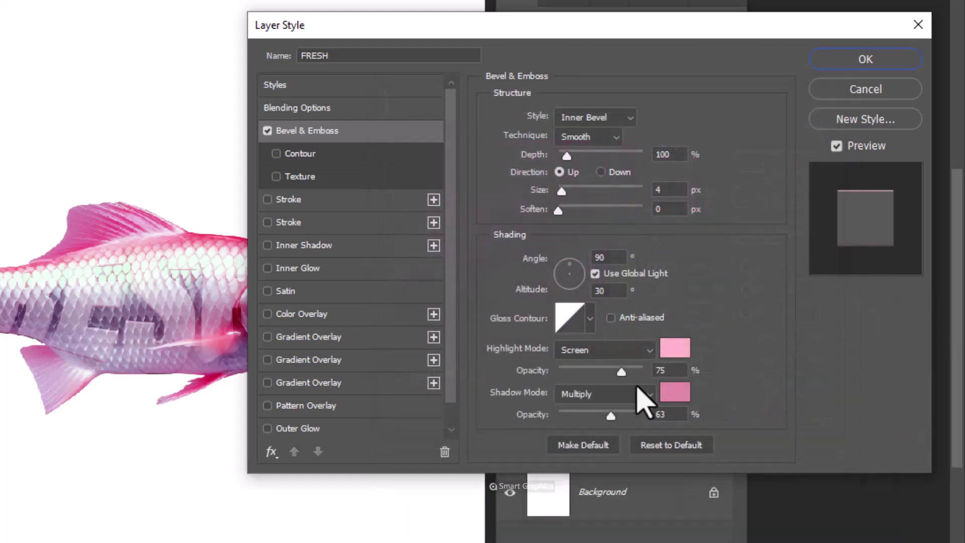
left_click(676, 350)
left_click(780, 130)
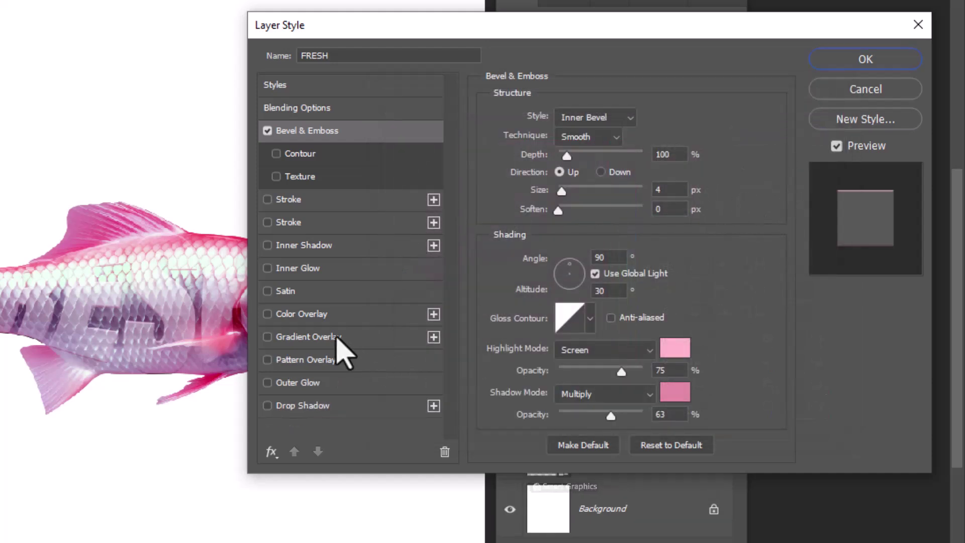
Add a linear black-white-black Gradient Overlay to FRESH in Screen mode at 77% opacity, 90° angle and 56% scale
left_click(311, 342)
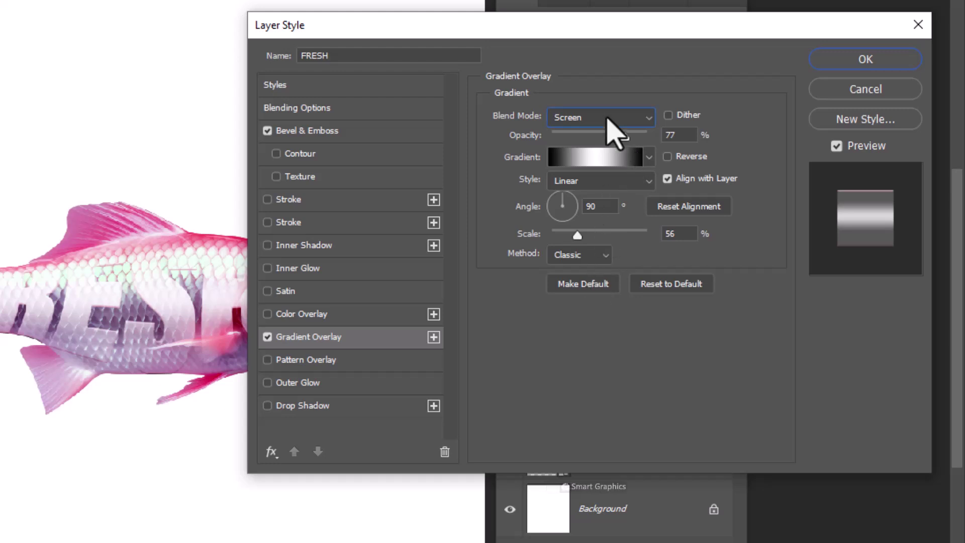
left_click(607, 119)
left_click(596, 283)
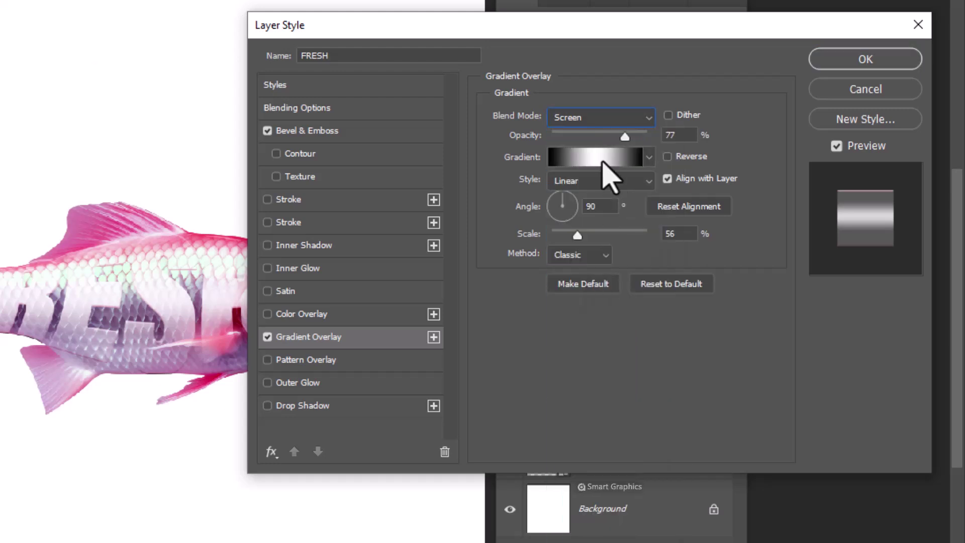
left_click(604, 159)
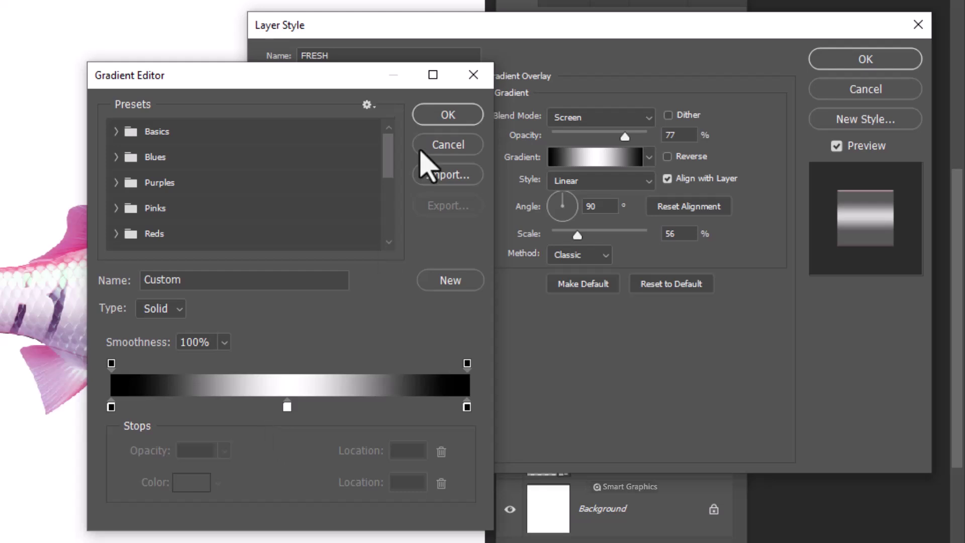
left_click(442, 145)
Apply a #2d123c Multiply Drop Shadow to FRESH with 68% opacity, 7 px distance, 5 px size and 3% noise
left_click(304, 406)
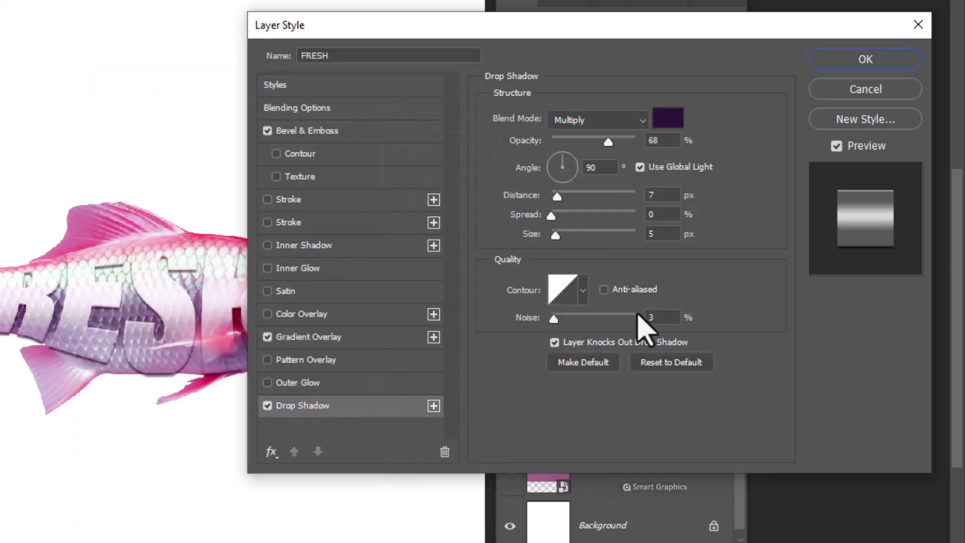
left_click(668, 117)
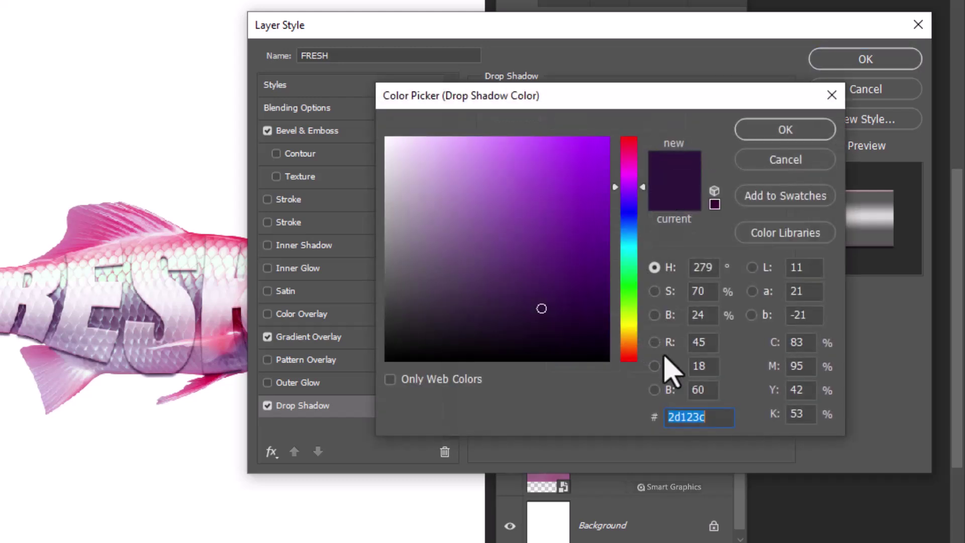
left_click(785, 130)
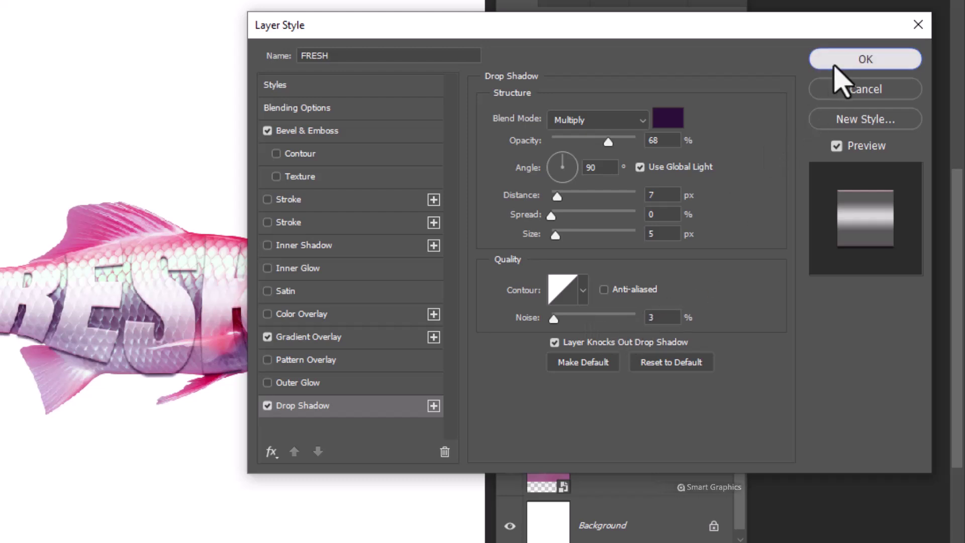
left_click(837, 63)
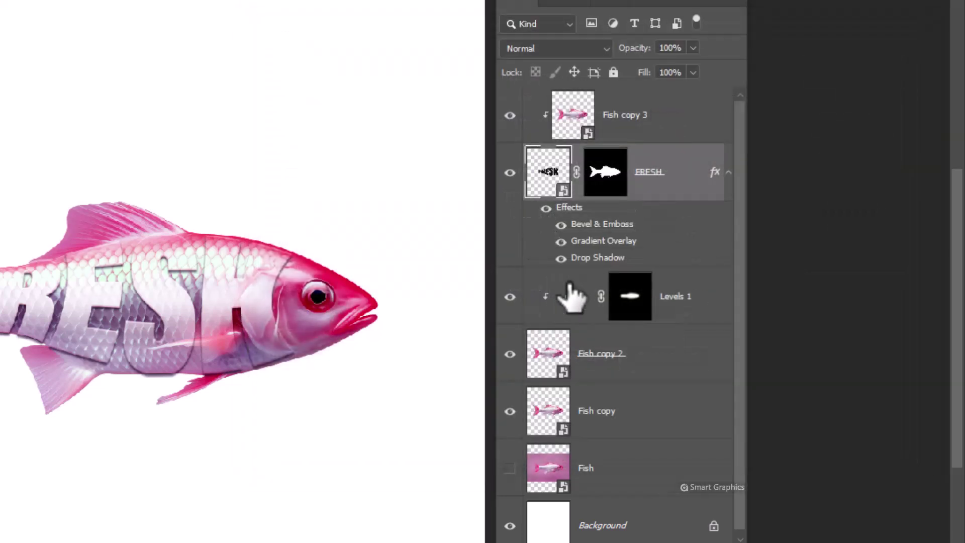
Group the Fish copy 3 and FRESH layers and name the group text
left_click(661, 128, "shift")
key("ctrl+g")
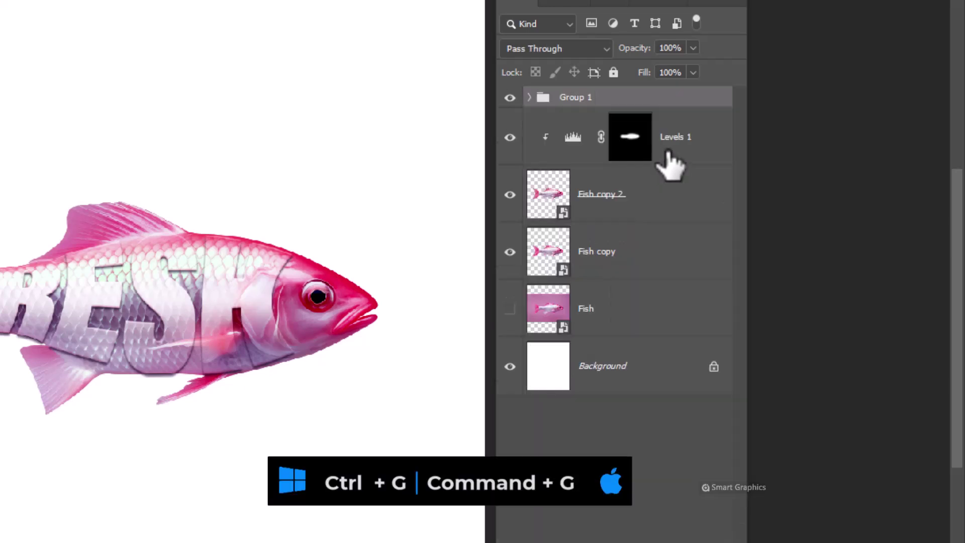
double_click(575, 97)
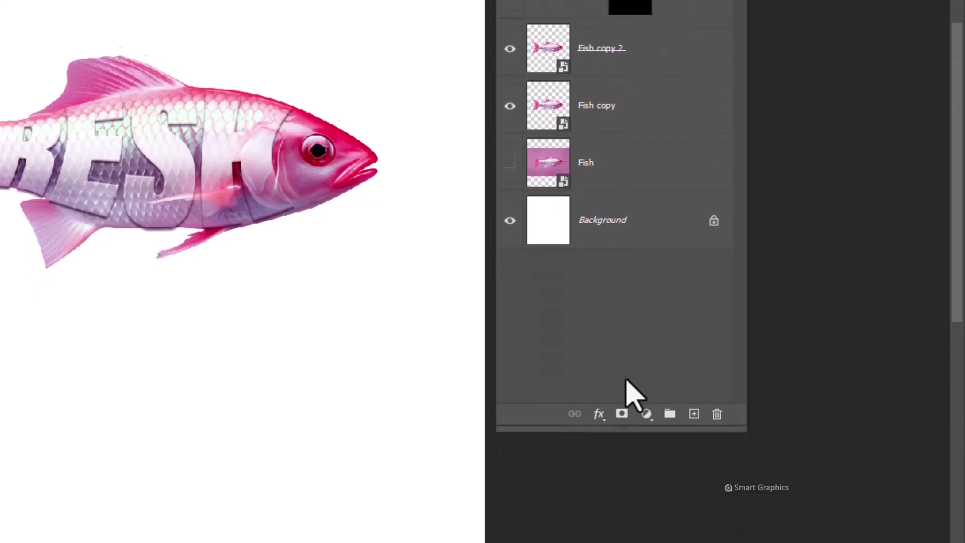
Add a mask to the text group and brush black around the body's edges to fade the lettering's outer edges
left_click(622, 373)
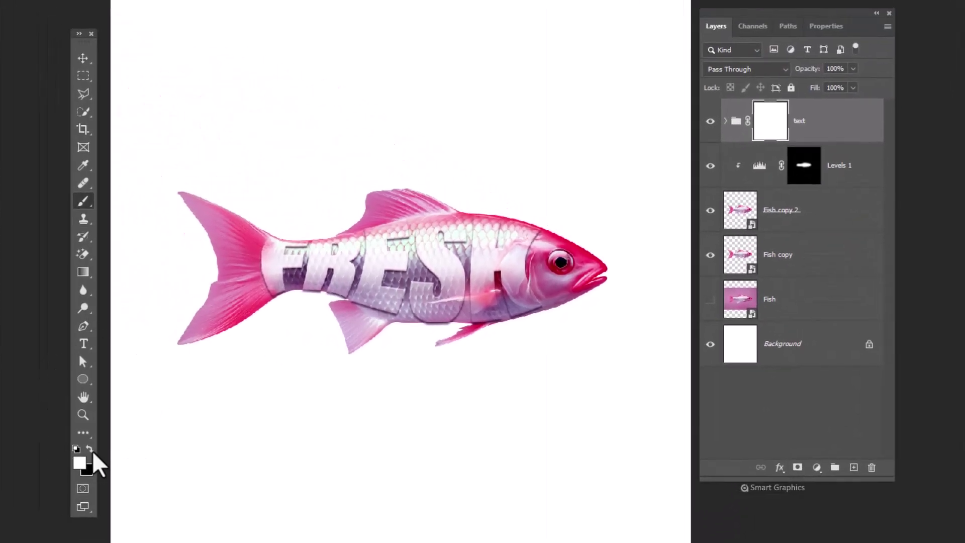
left_click(90, 449)
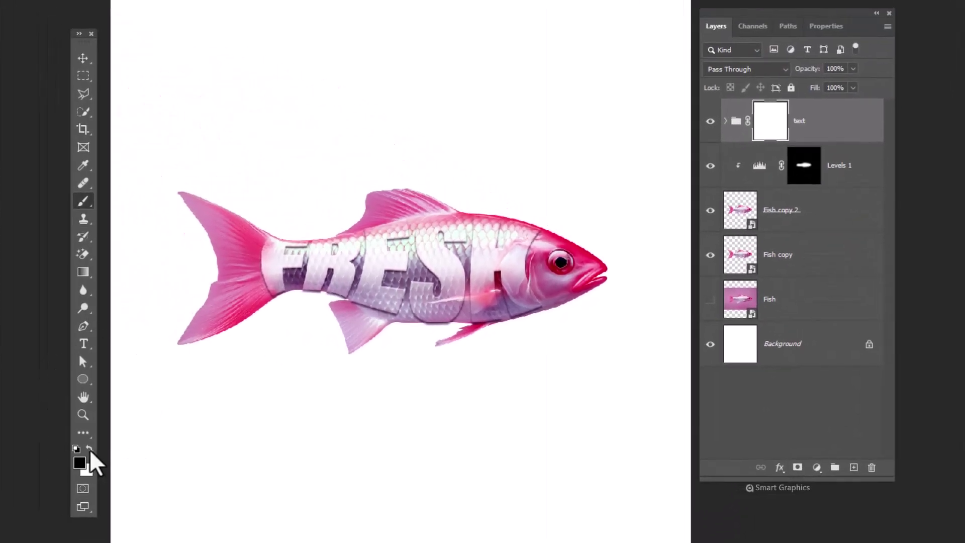
right_click(253, 347)
key("Return")
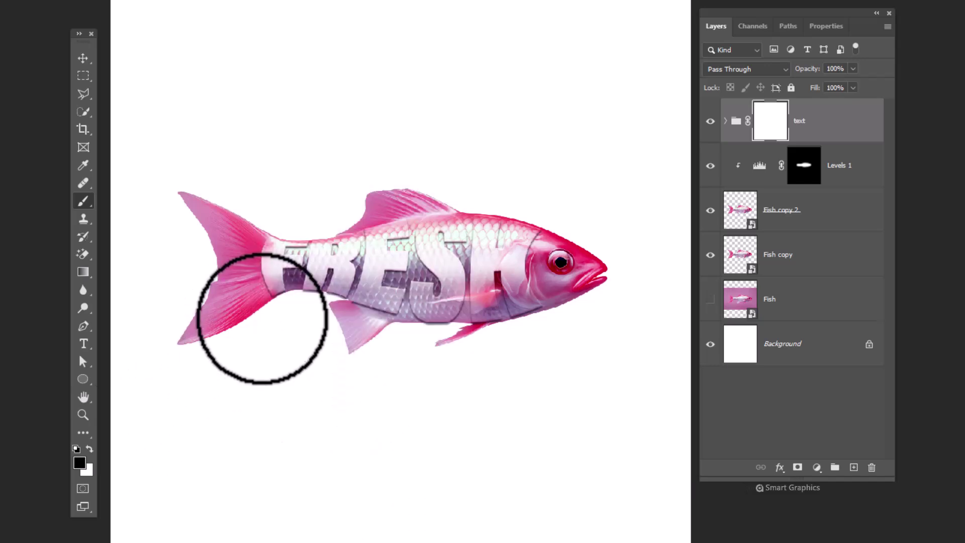
left_click_drag(247, 294, 239, 276)
mouse_move(238, 275)
left_mouse_down("alt")
mouse_move(228, 274)
mouse_move(245, 275)
mouse_move(248, 243)
left_mouse_up("alt")
mouse_move(287, 312)
left_mouse_down()
mouse_move(413, 336)
mouse_move(492, 338)
mouse_move(557, 305)
mouse_move(553, 241)
mouse_move(513, 214)
mouse_move(424, 188)
mouse_move(393, 209)
mouse_move(298, 223)
left_mouse_up()
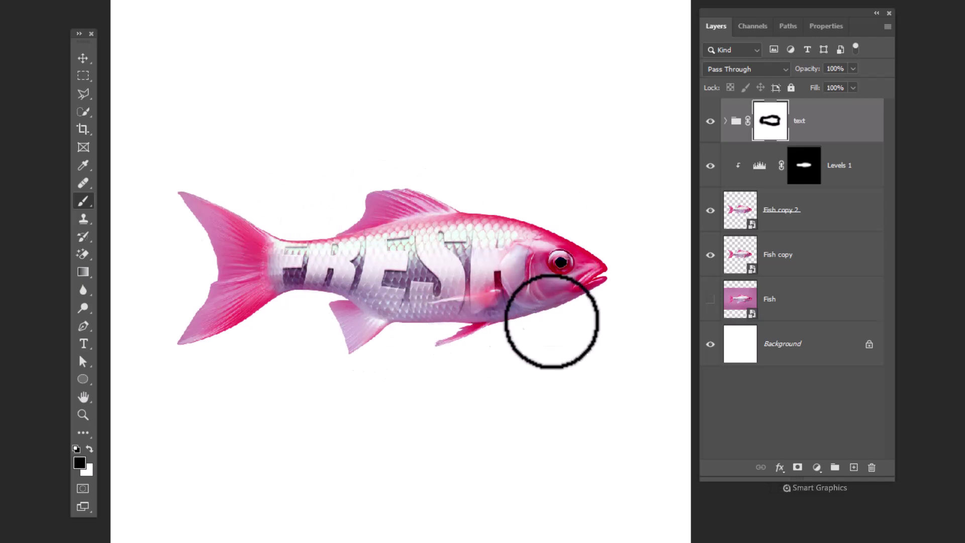
Lower the opacity of the Levels 1 adjustment layer
left_click(851, 170)
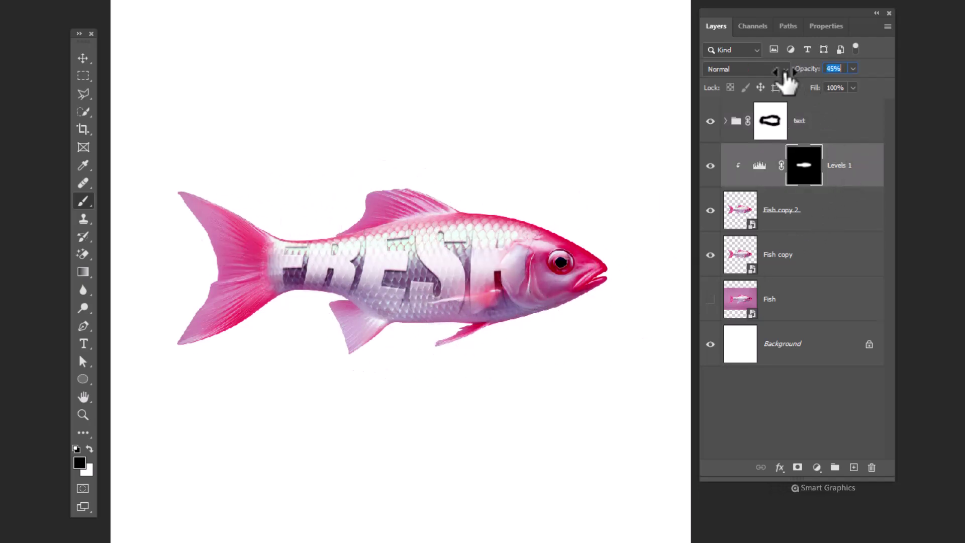
left_click_drag(785, 75, 774, 75)
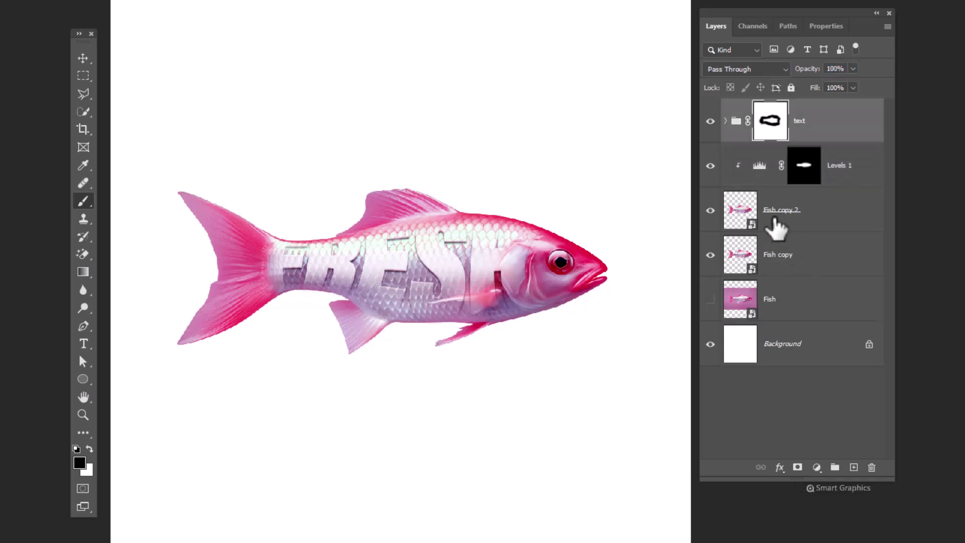
Outline the fish's side fin with the Polygonal Lasso, brush it black on the text group's mask, and clear the selection
left_click(771, 223)
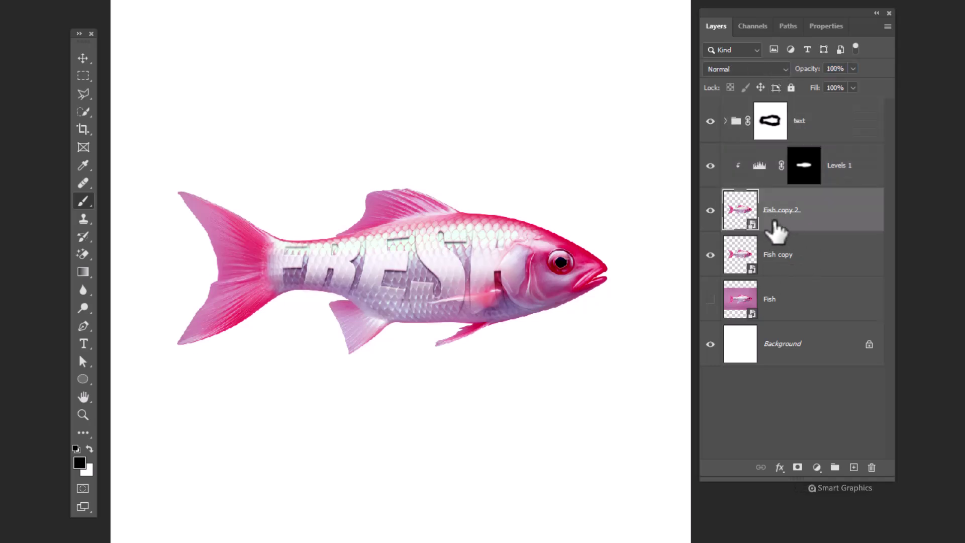
left_click(84, 94)
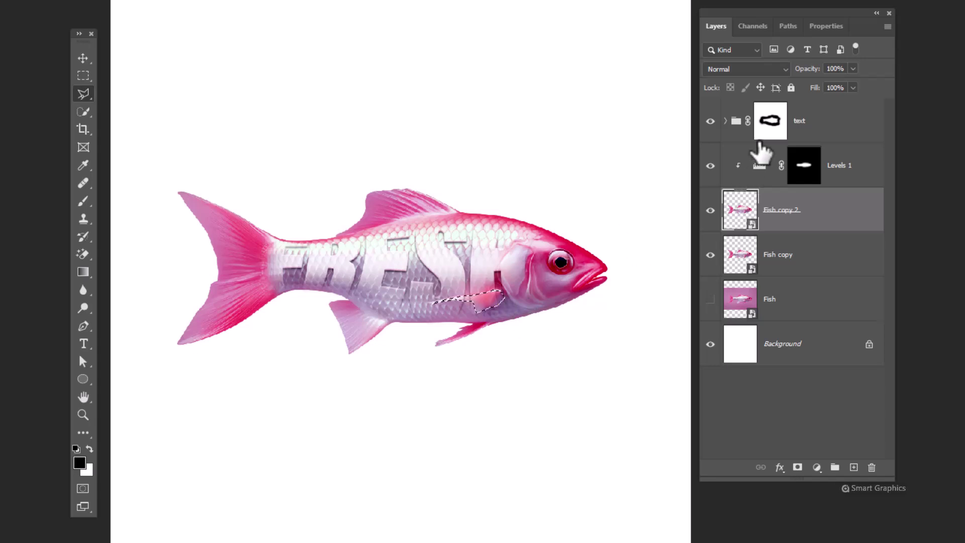
left_click(767, 134)
left_click(83, 201)
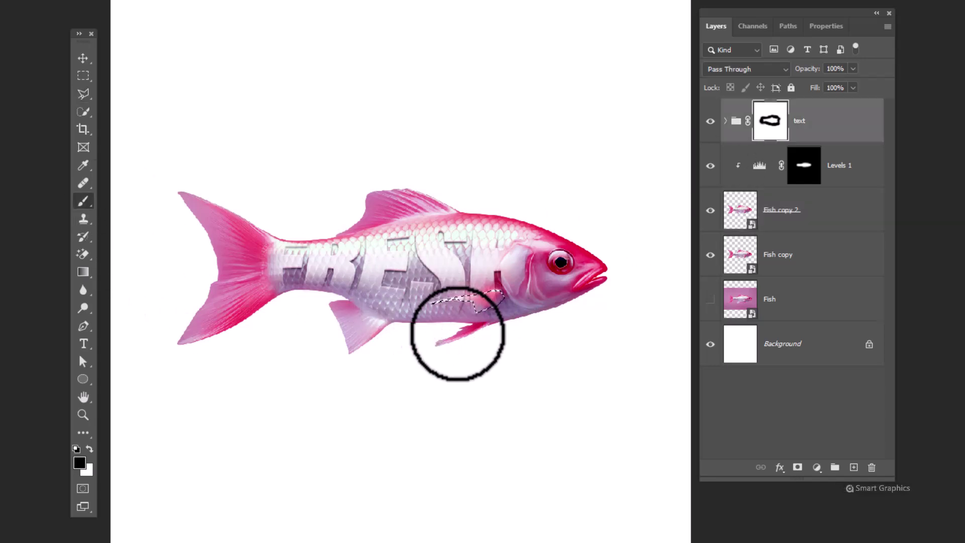
key("bracketright")
key("bracketright")
key("bracketright")
mouse_move(472, 293)
left_mouse_down()
mouse_move(510, 293)
mouse_move(448, 293)
left_mouse_up()
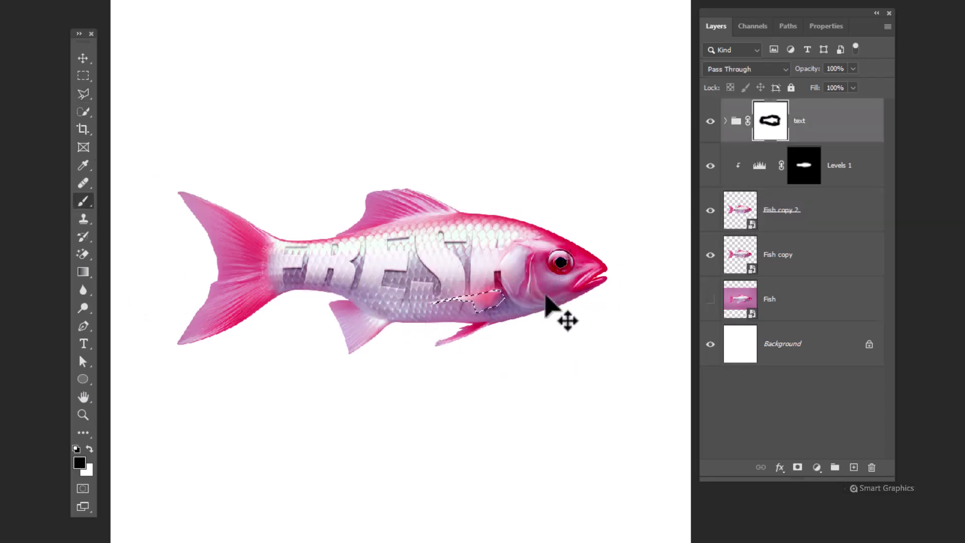
key("ctrl+d")
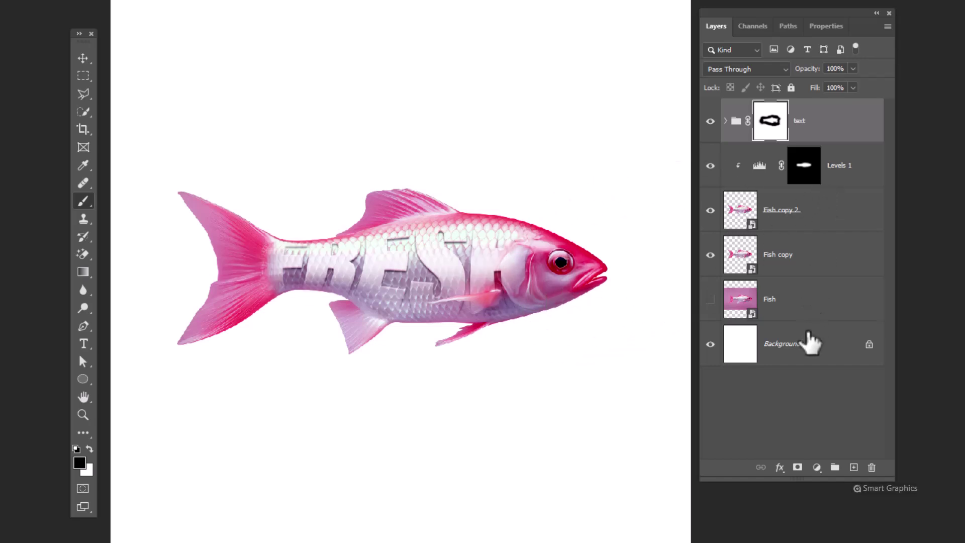
Add a Solid Color fill layer above the Fish layer, sampling pink #f4617e from the fish's back
left_click(810, 310)
left_click(817, 467)
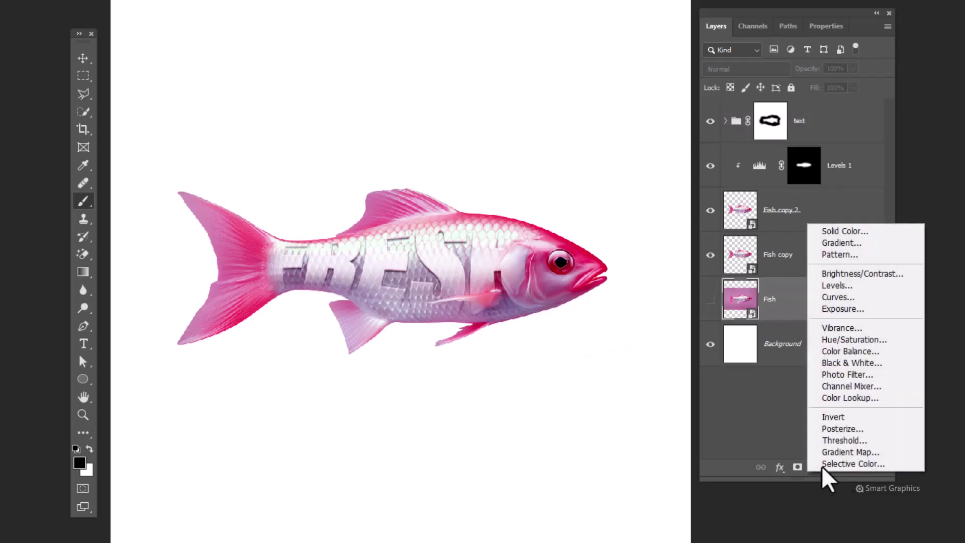
left_click(854, 233)
left_click(506, 225)
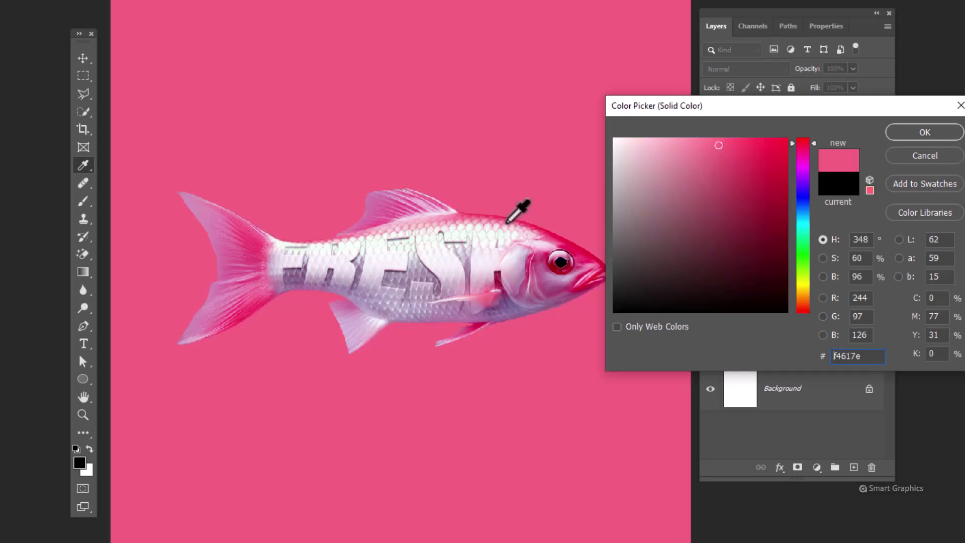